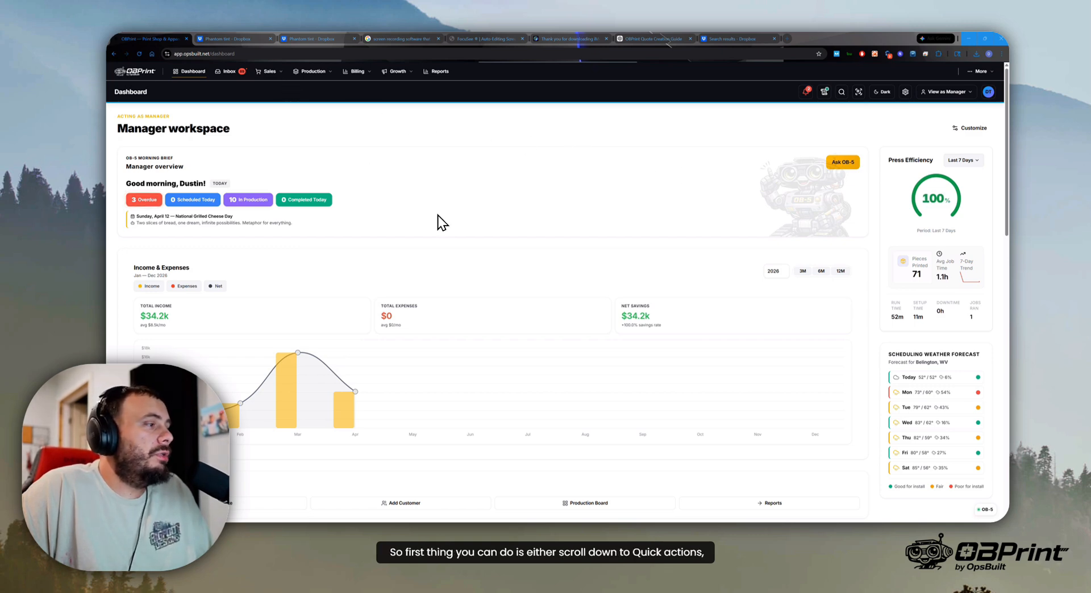
# - Open the sales quotes list from the manager workspace
pyautogui.scroll(-5, 432, 215)
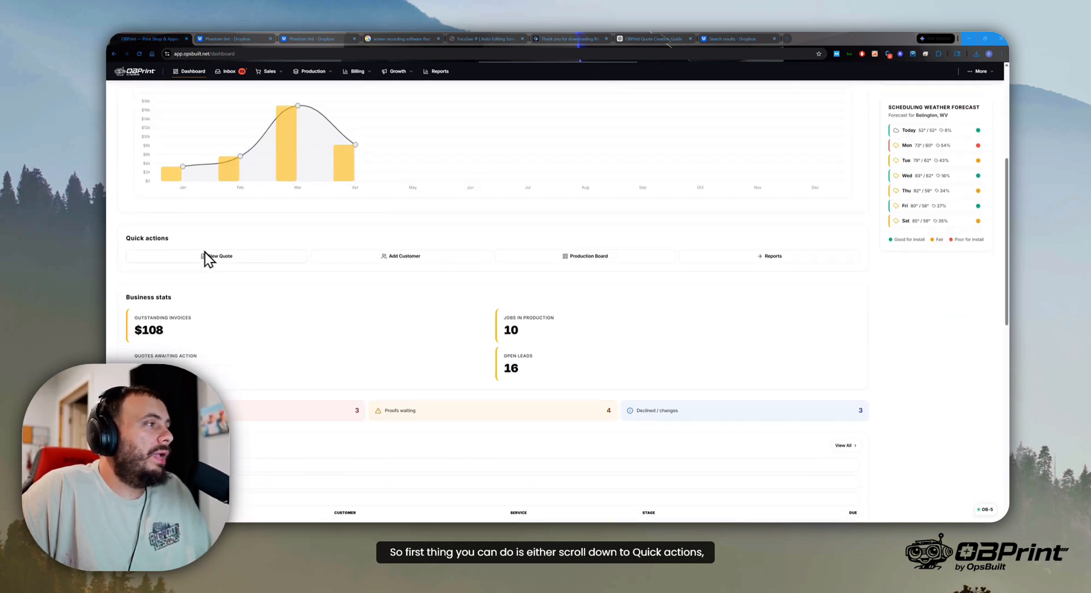
pyautogui.scroll(5, 227, 260)
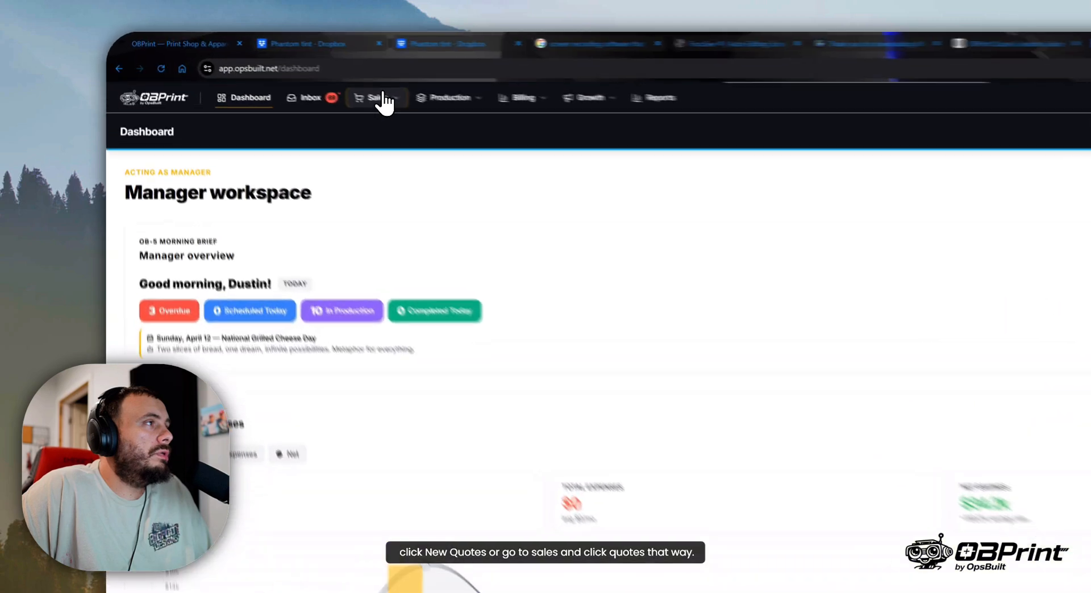
pyautogui.click(270, 71)
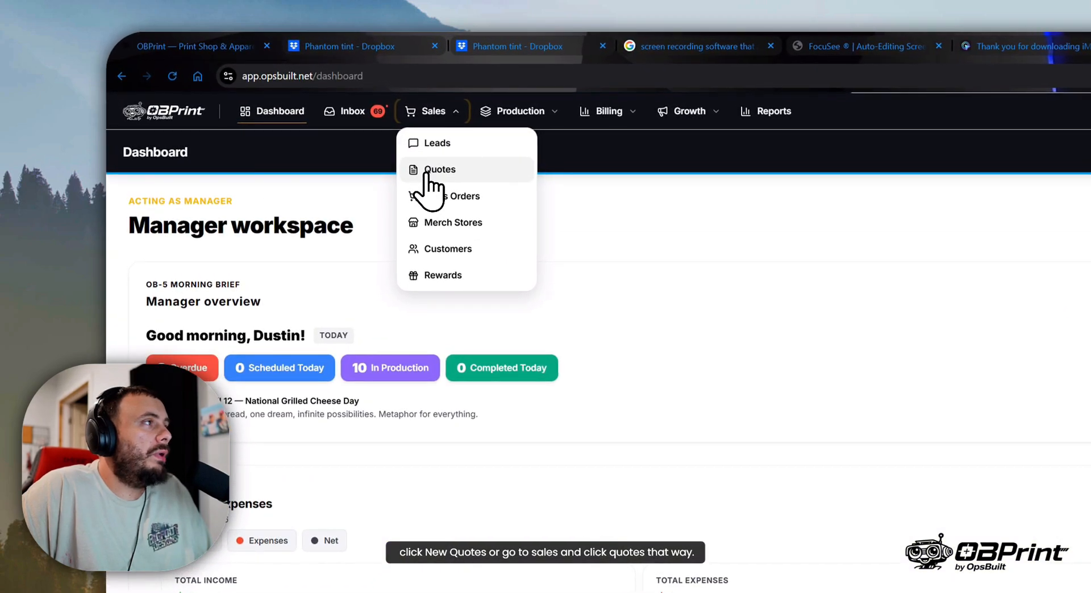
pyautogui.click(432, 169)
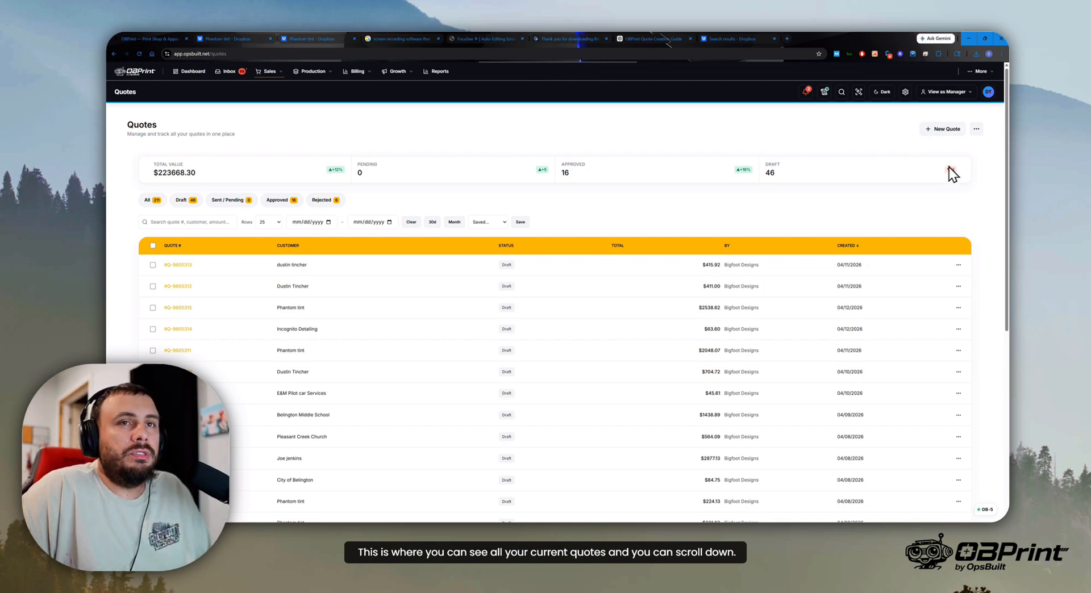
# - Look through the quotes list and its second page, checking quote statuses and dates, and return to the first page
pyautogui.scroll(-8, 774, 284)
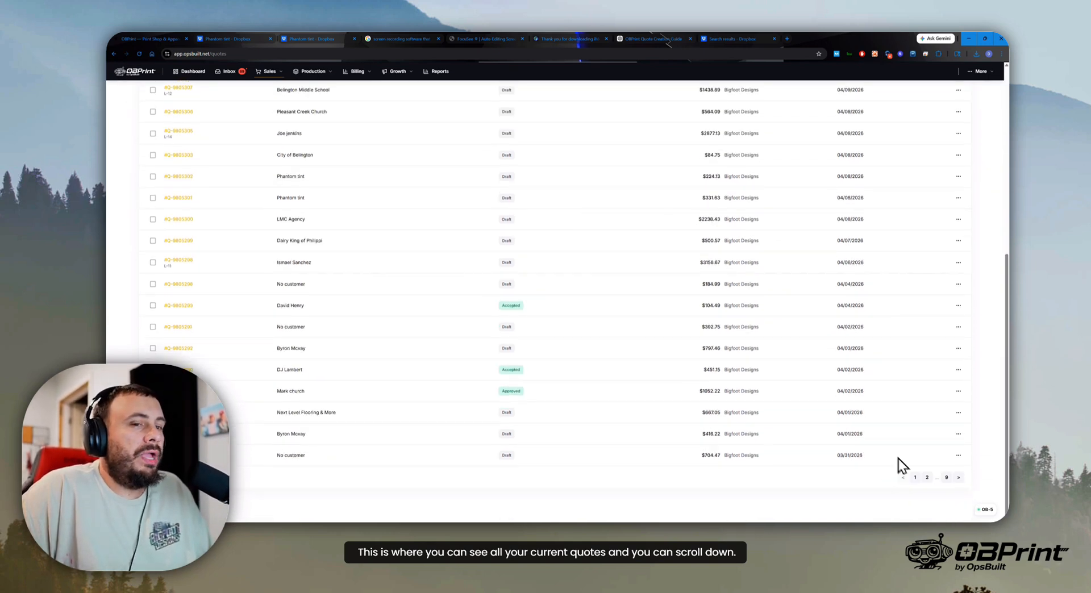
pyautogui.click(927, 477)
pyautogui.click(926, 477)
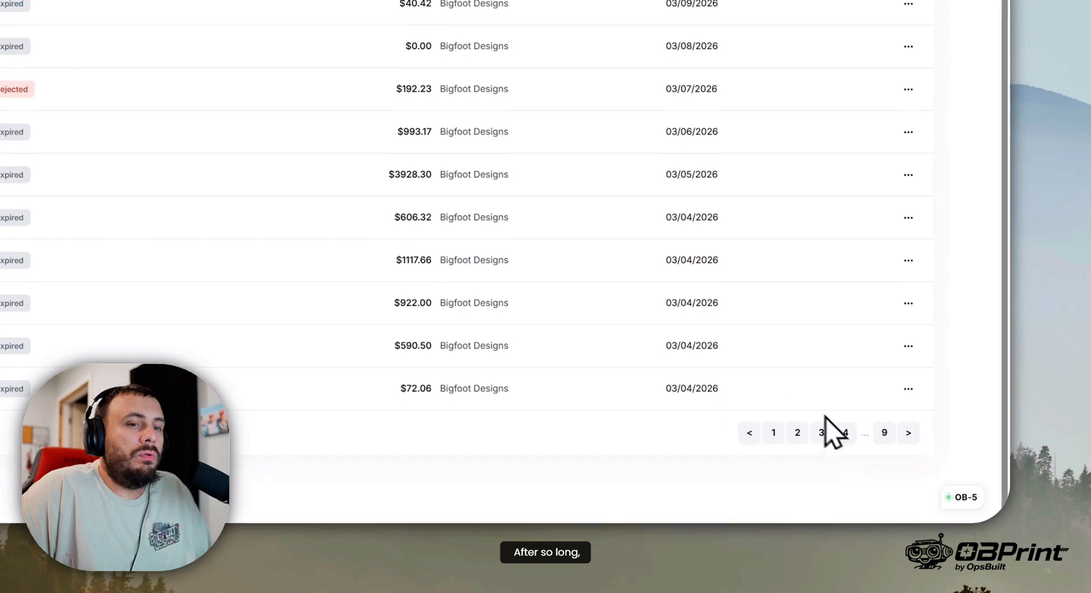
pyautogui.scroll(8, 827, 421)
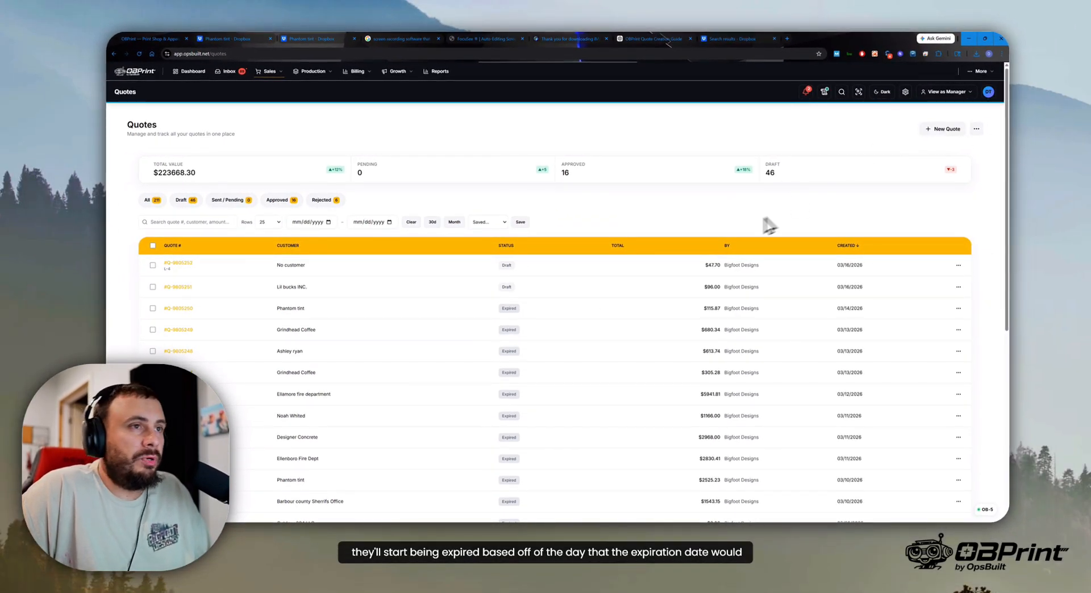
pyautogui.scroll(-6, 833, 348)
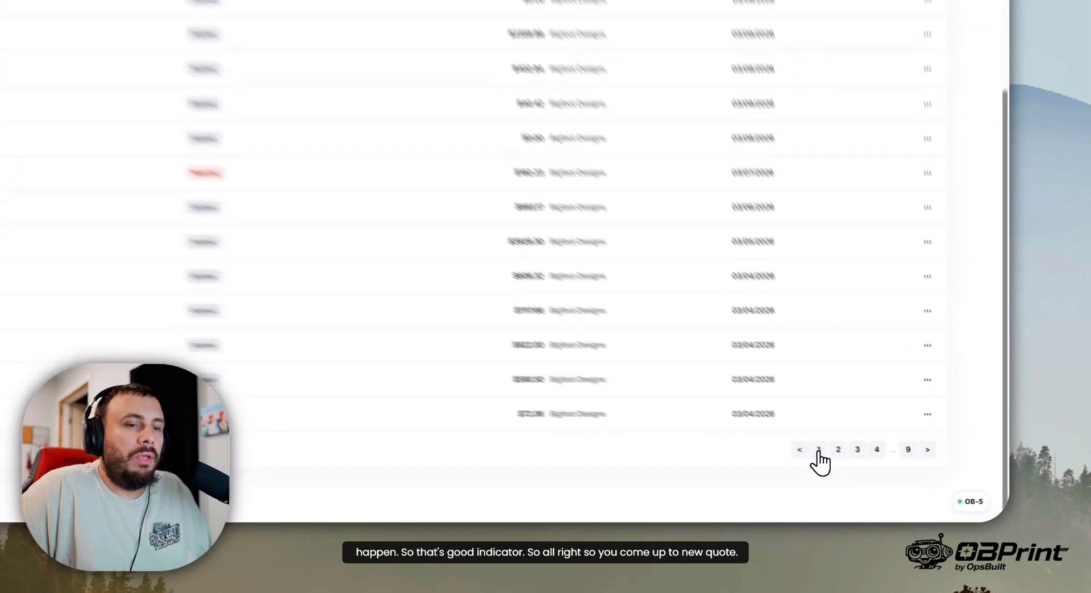
pyautogui.scroll(6, 906, 487)
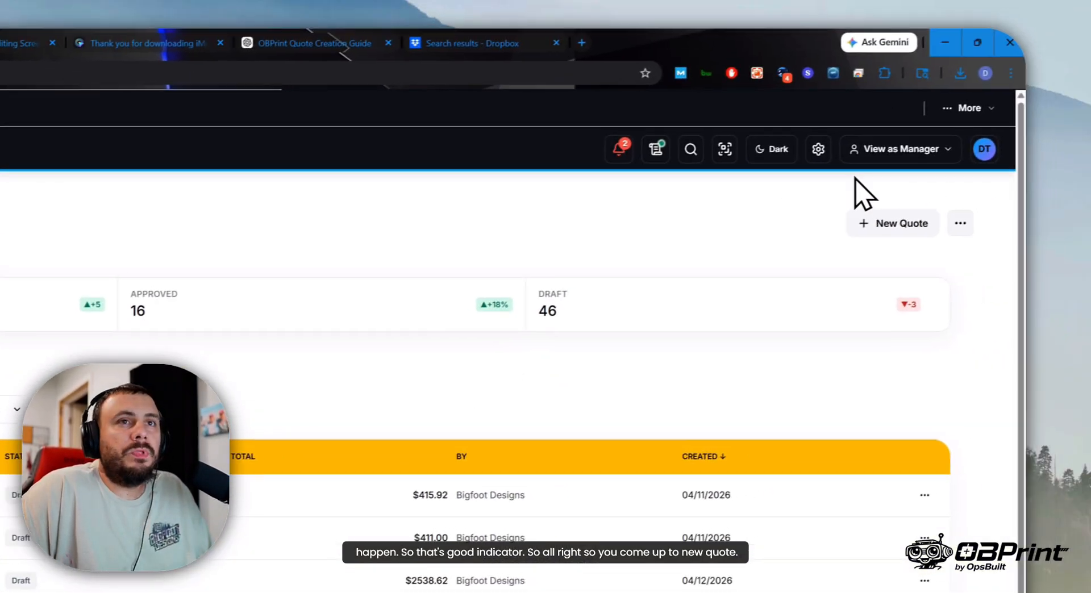
# - Create a new quote and assign the existing customer Phantom tint by searching for "phantom"
pyautogui.click(991, 212)
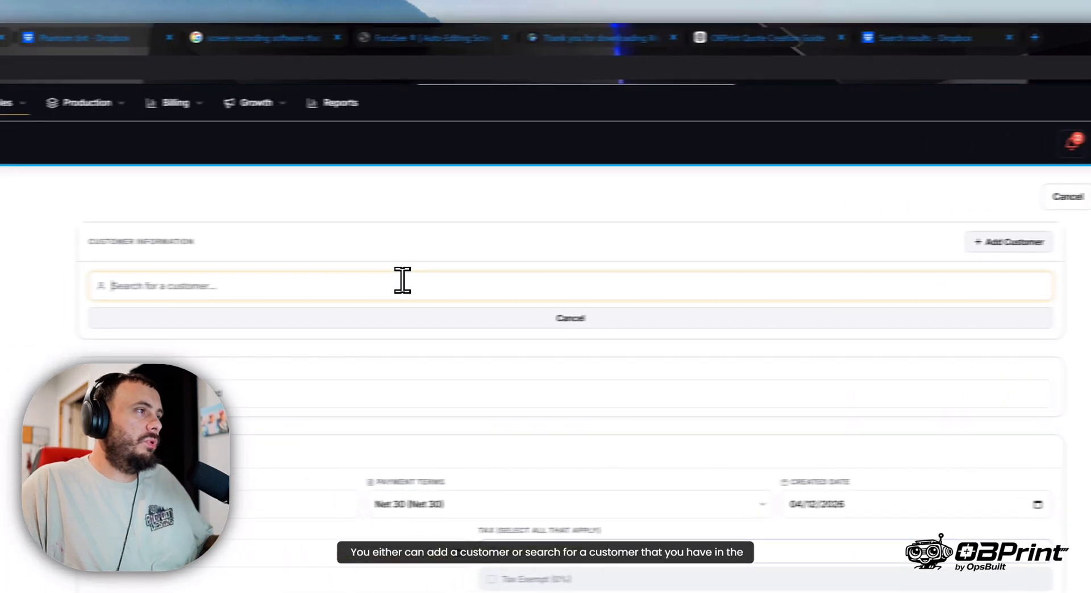
pyautogui.click(169, 288)
pyautogui.write('phantom')
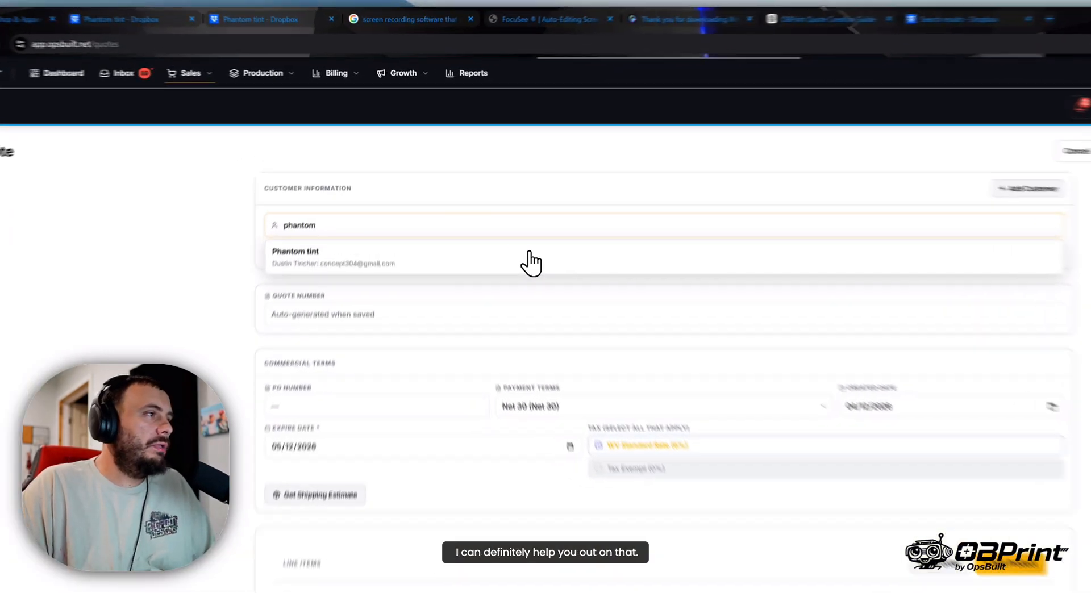
pyautogui.click(455, 182)
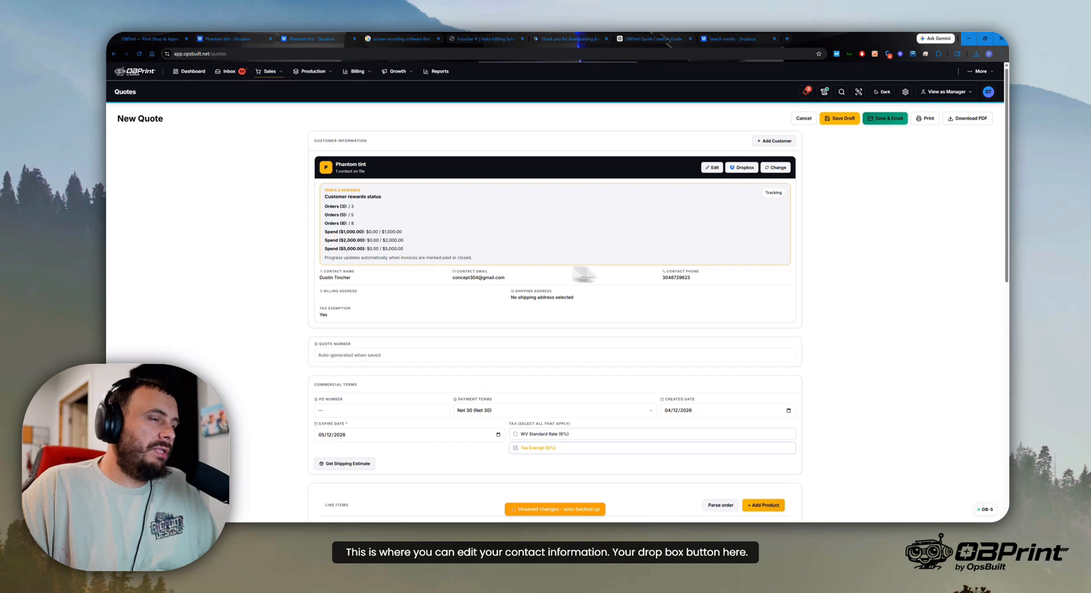
# - Check the customer's job folders in Dropbox, return to the quote and review its commercial terms
pyautogui.click(741, 167)
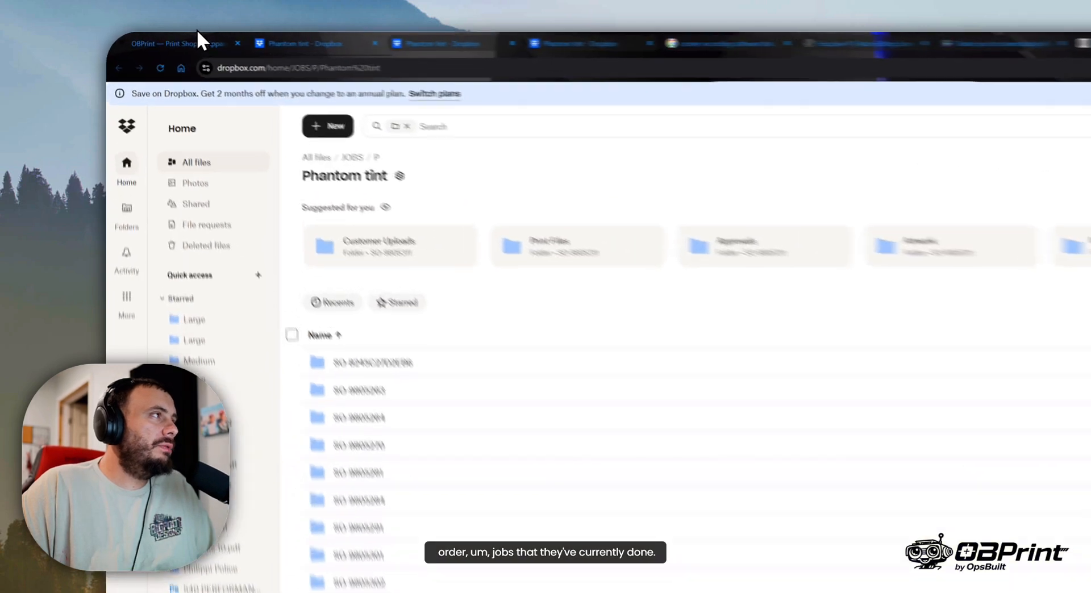
pyautogui.click(198, 37)
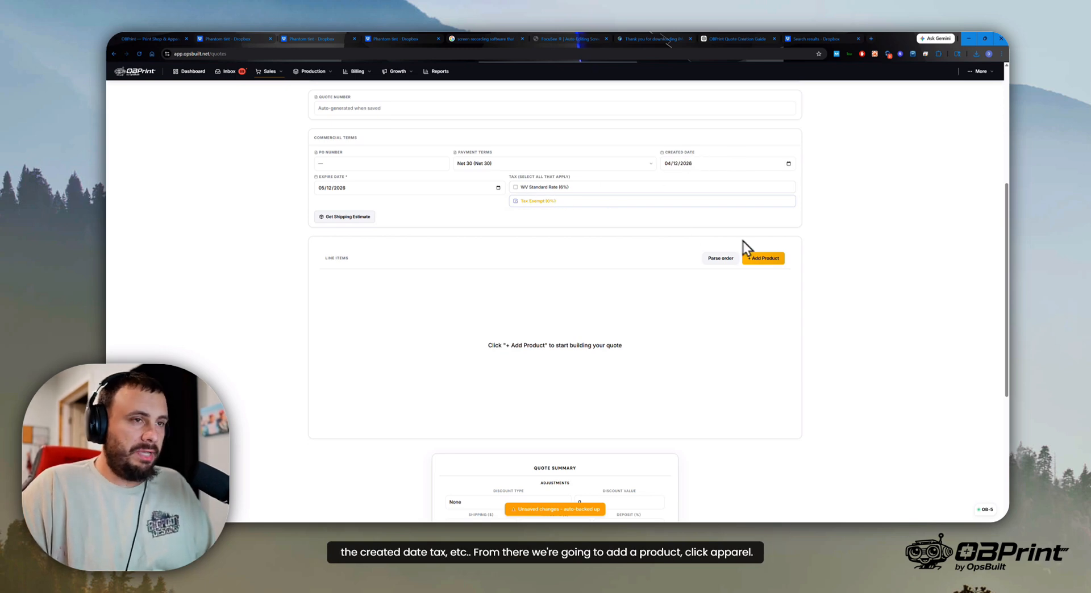
pyautogui.scroll(-2, 803, 297)
pyautogui.scroll(2, 733, 264)
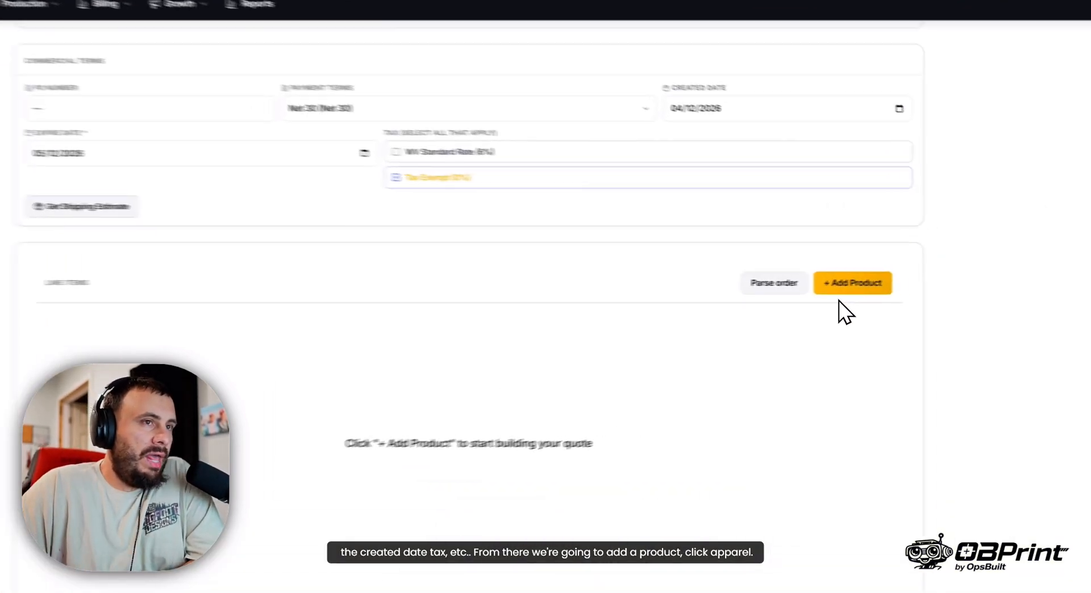
# - Begin adding an apparel product to the line items and search the supplier styles for 5000
pyautogui.click(763, 223)
pyautogui.click(488, 277)
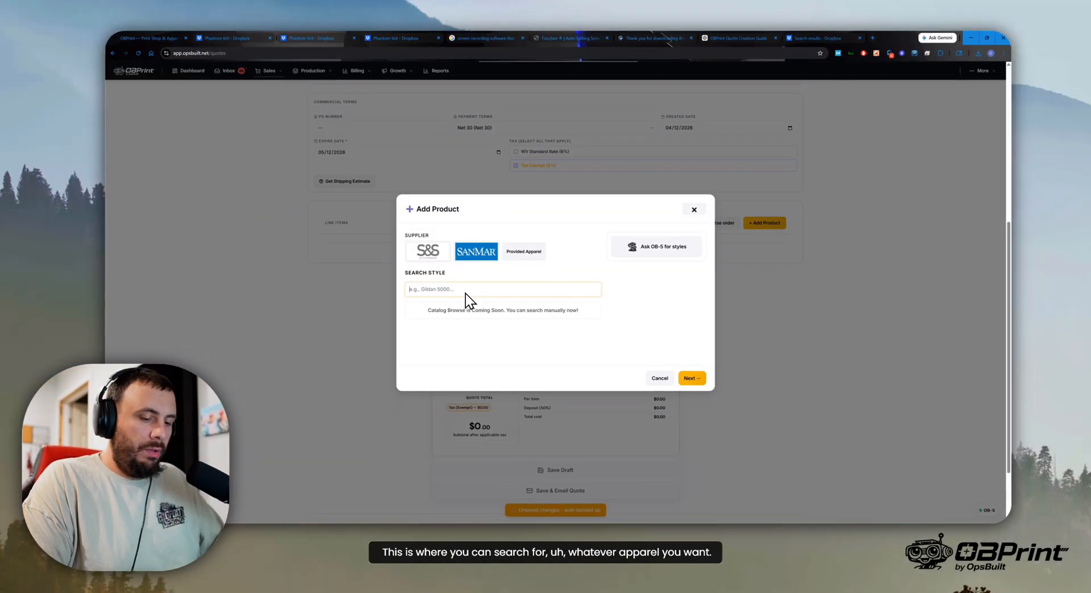
pyautogui.write('5000')
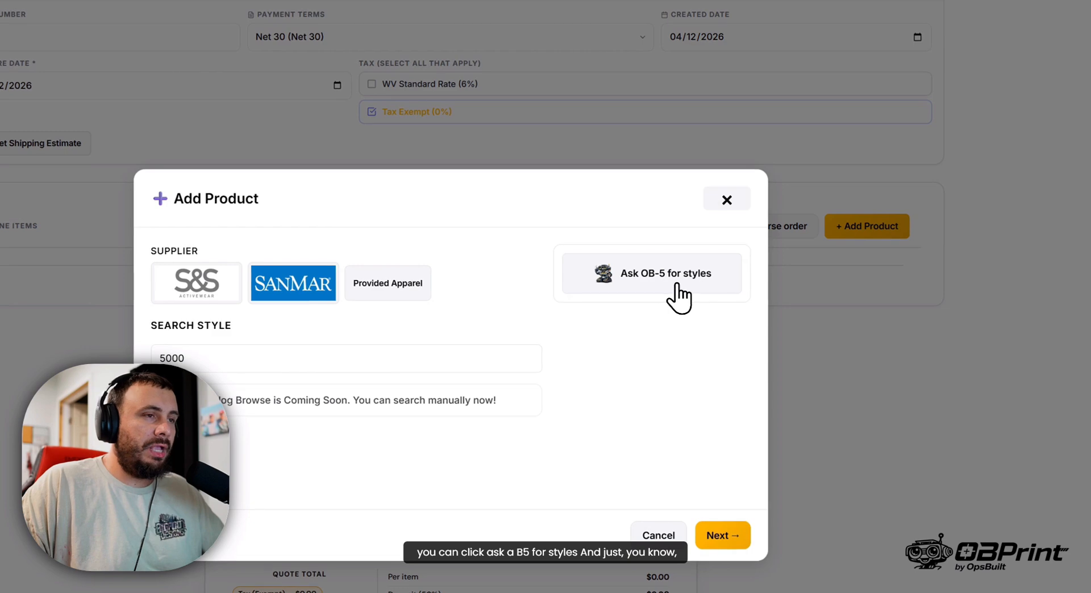
# - Ask the OB-5 style chat for hoodie suggestions
pyautogui.click(641, 195)
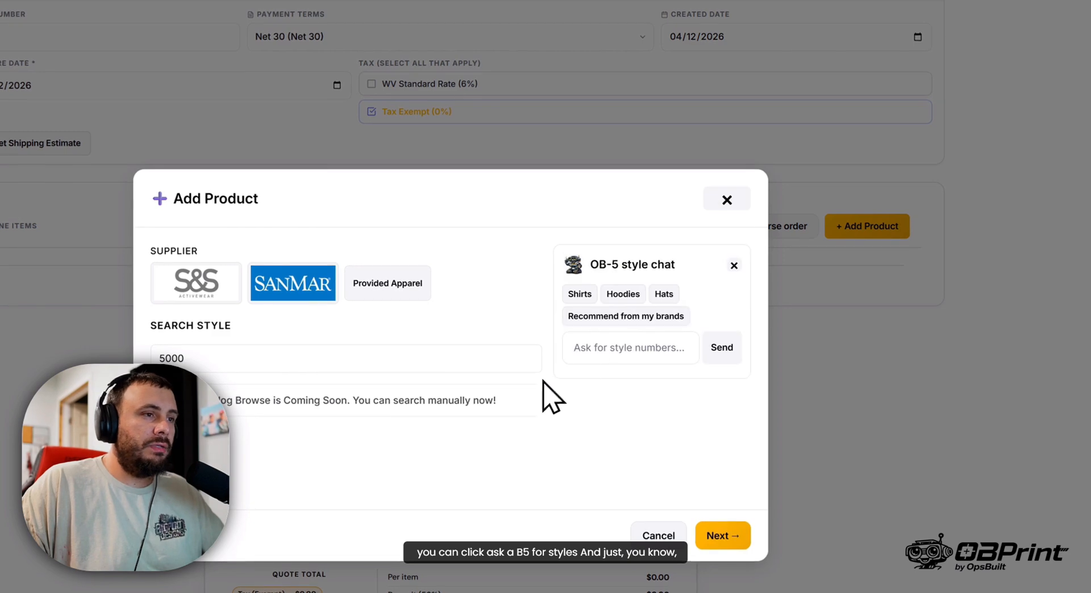
pyautogui.click(623, 294)
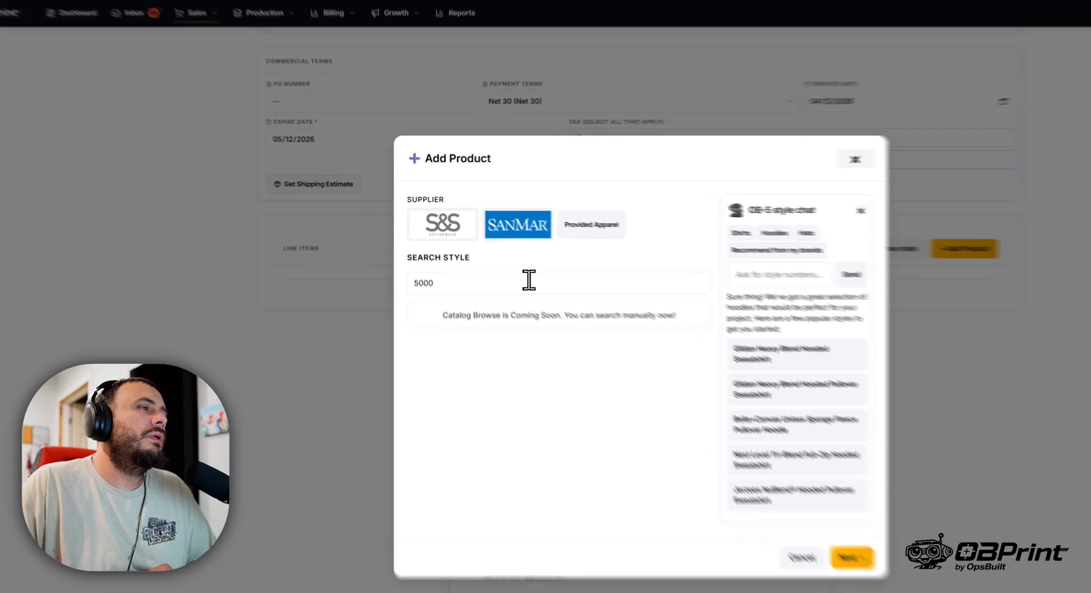
# - Search style 5000 again and add the Gildan 5000 from S&S Activewear in Antique Cherry Red to the quote
pyautogui.click(463, 246)
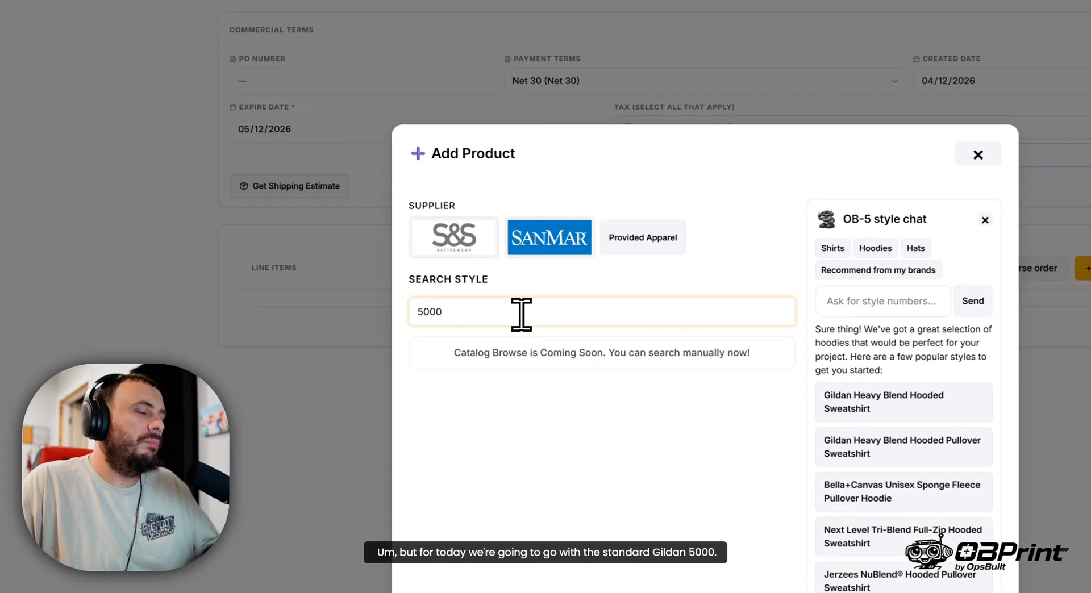
pyautogui.press('BackSpace')
pyautogui.write('0')
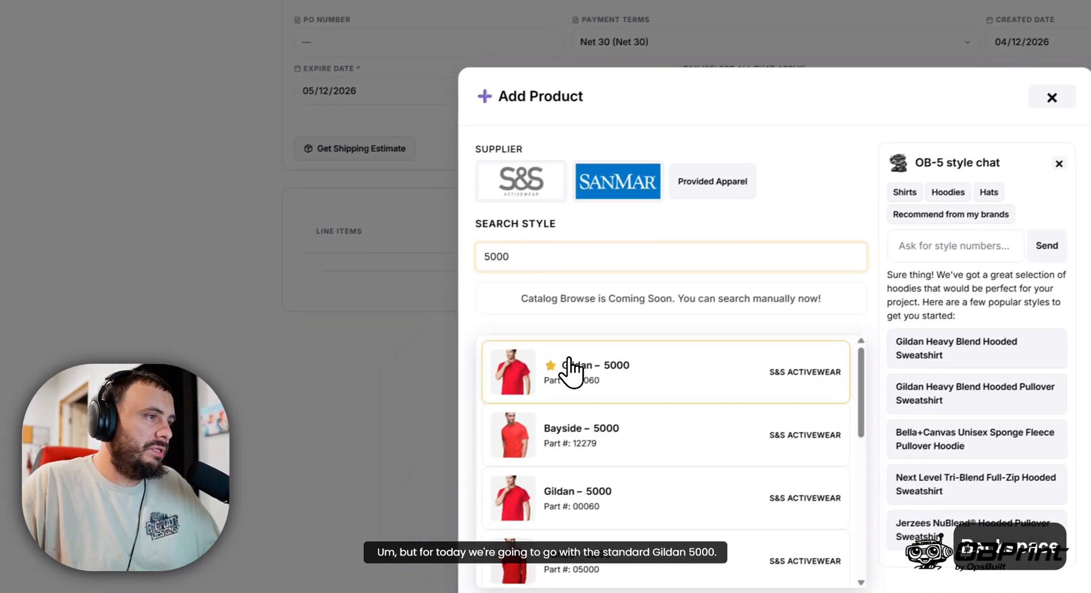
pyautogui.click(511, 405)
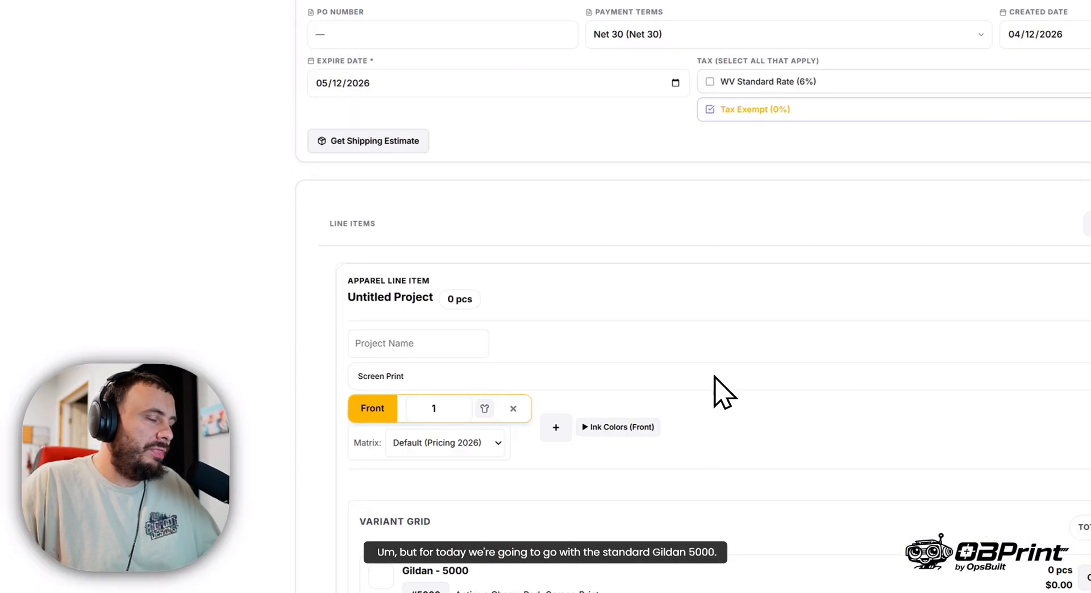
pyautogui.scroll(-3, 677, 395)
# - Name the apparel line item's project "April Run 2026" and choose Screen Print as its decoration method
pyautogui.click(394, 202)
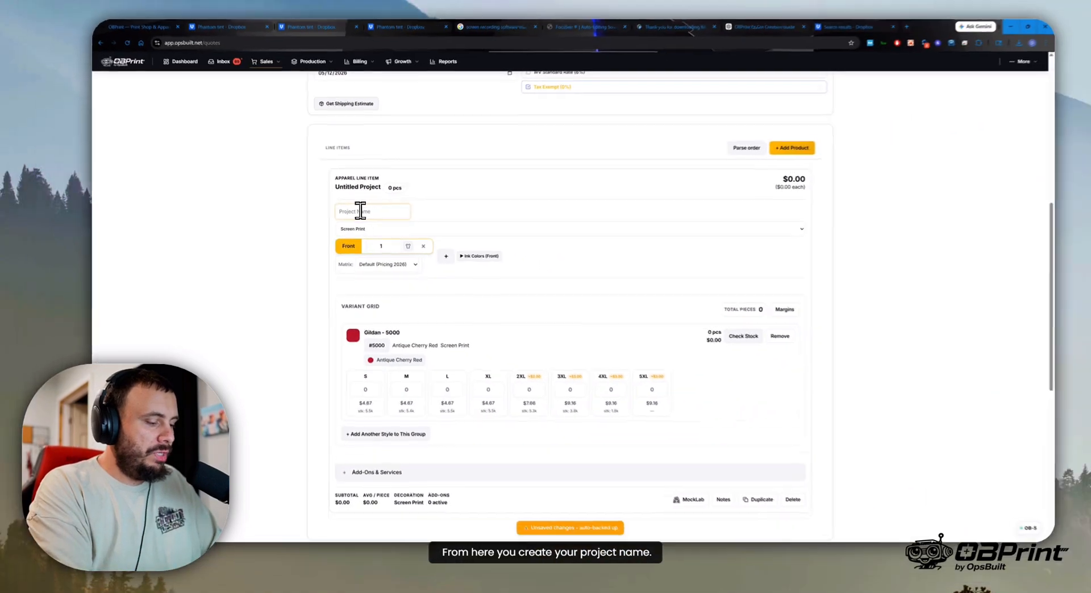
pyautogui.write('April Run 2026')
pyautogui.click(733, 235)
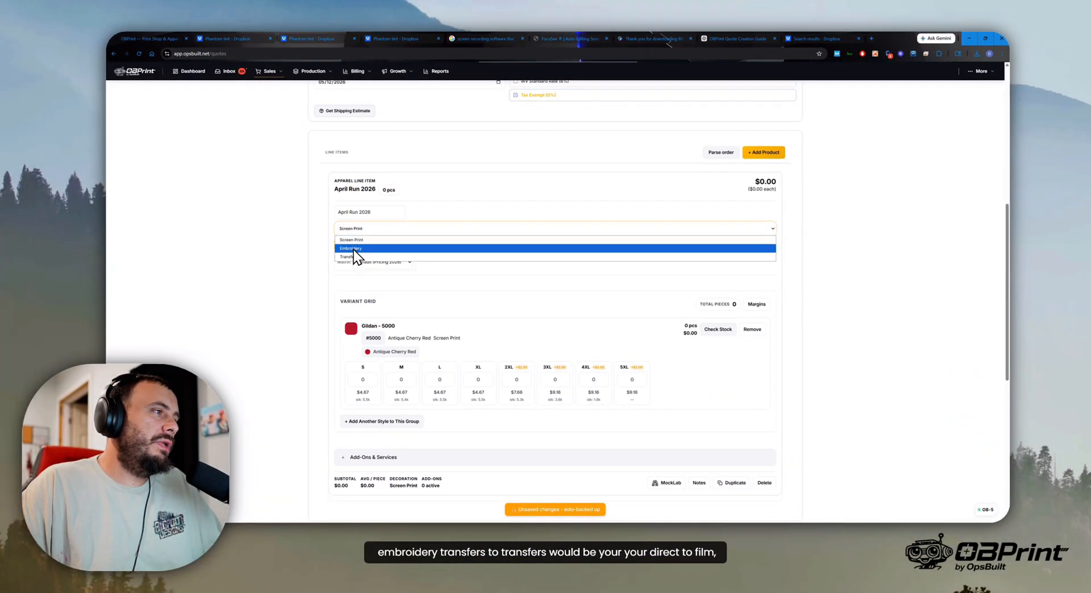
pyautogui.click(427, 240)
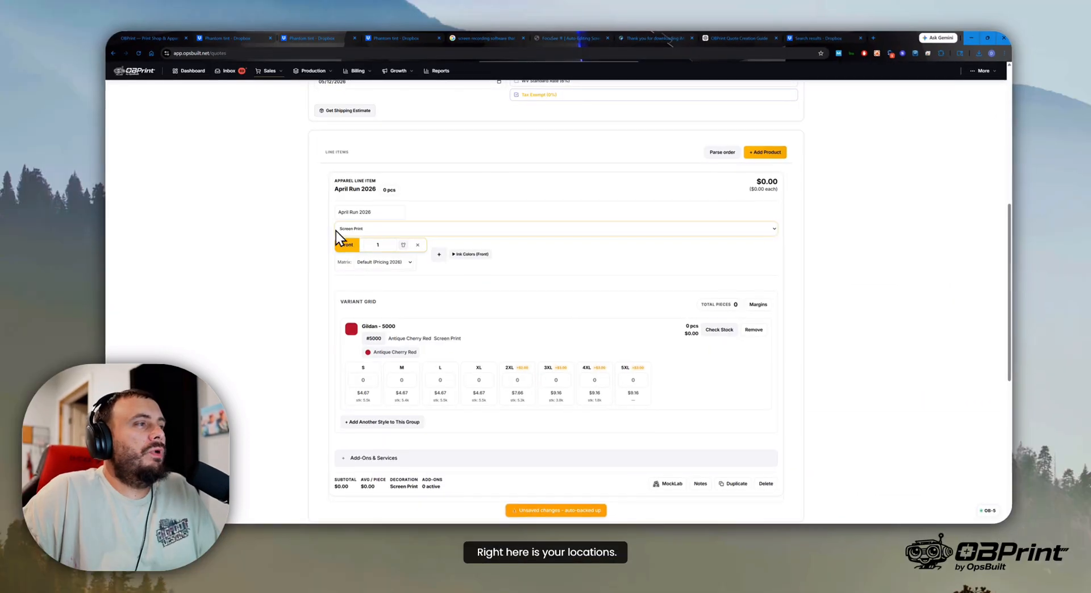
# - Replace the Front print location with a one-color Left Chest and a two-color Back
pyautogui.click(438, 255)
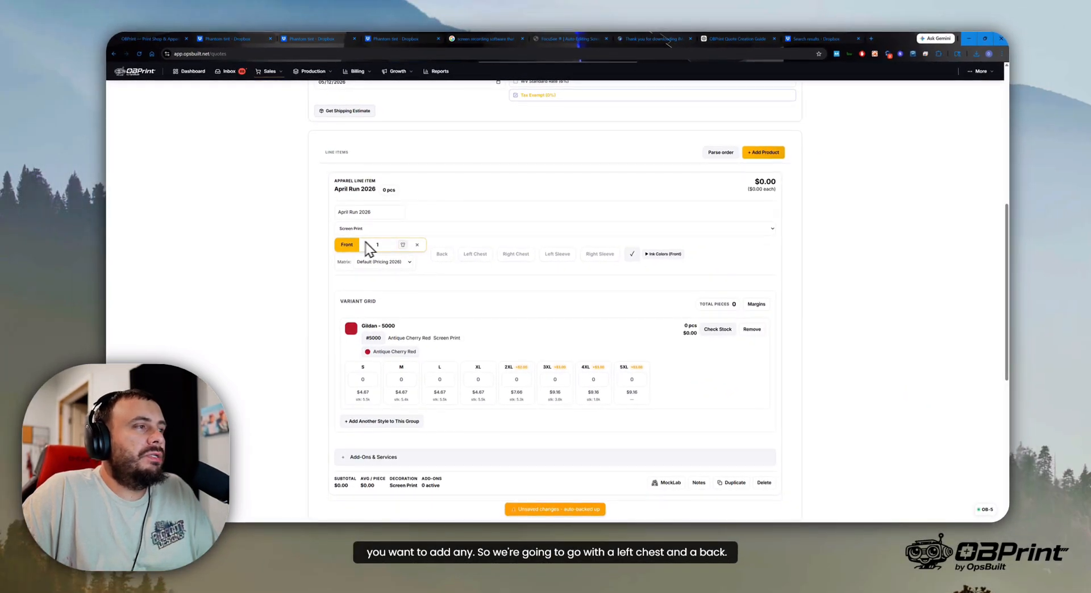
pyautogui.click(417, 245)
pyautogui.click(407, 249)
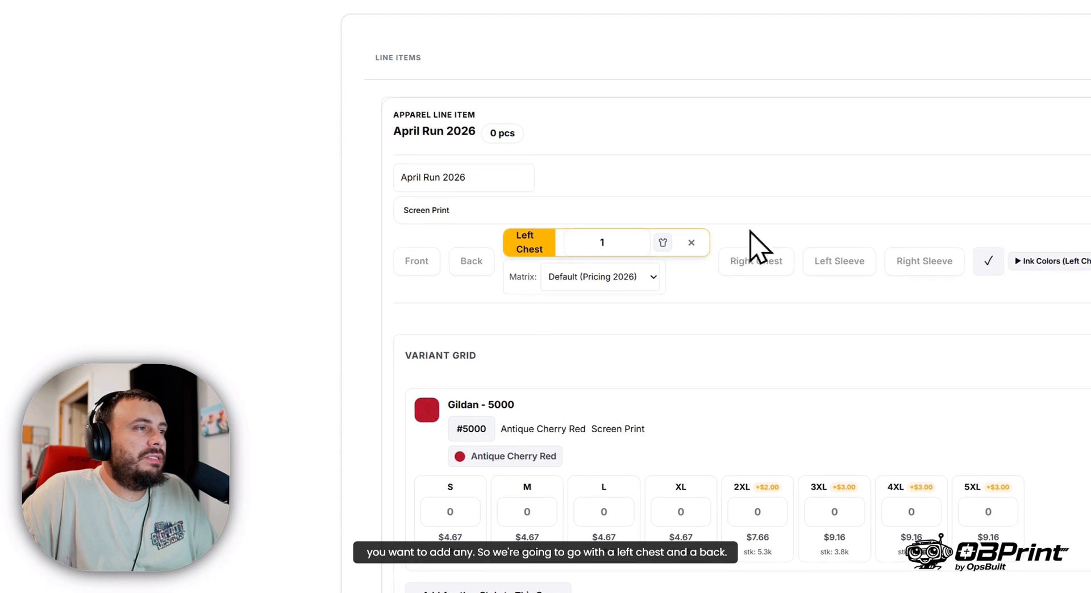
pyautogui.click(471, 263)
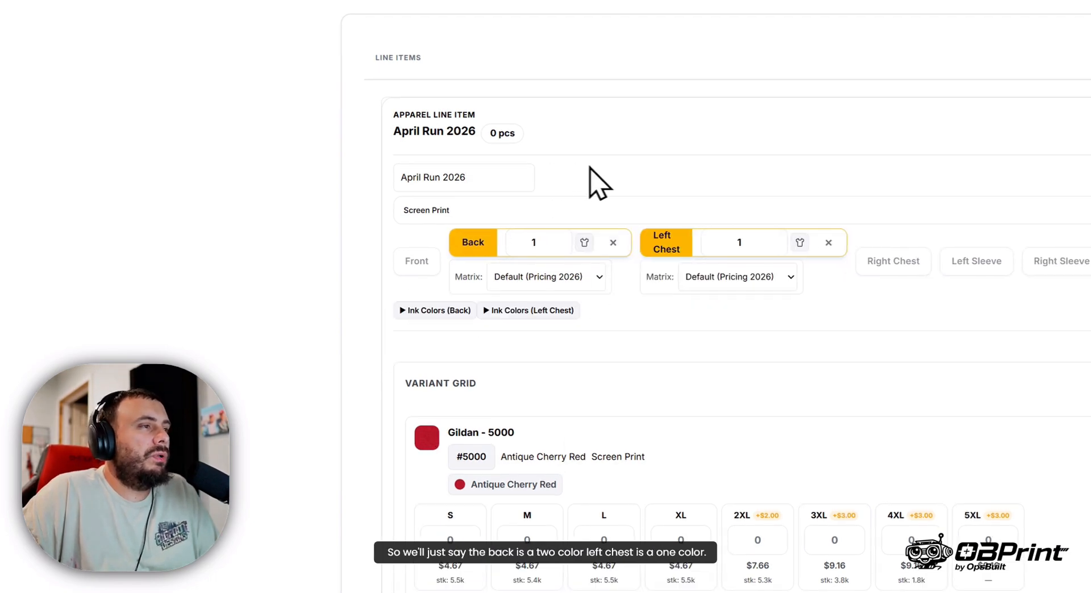
pyautogui.click(557, 239)
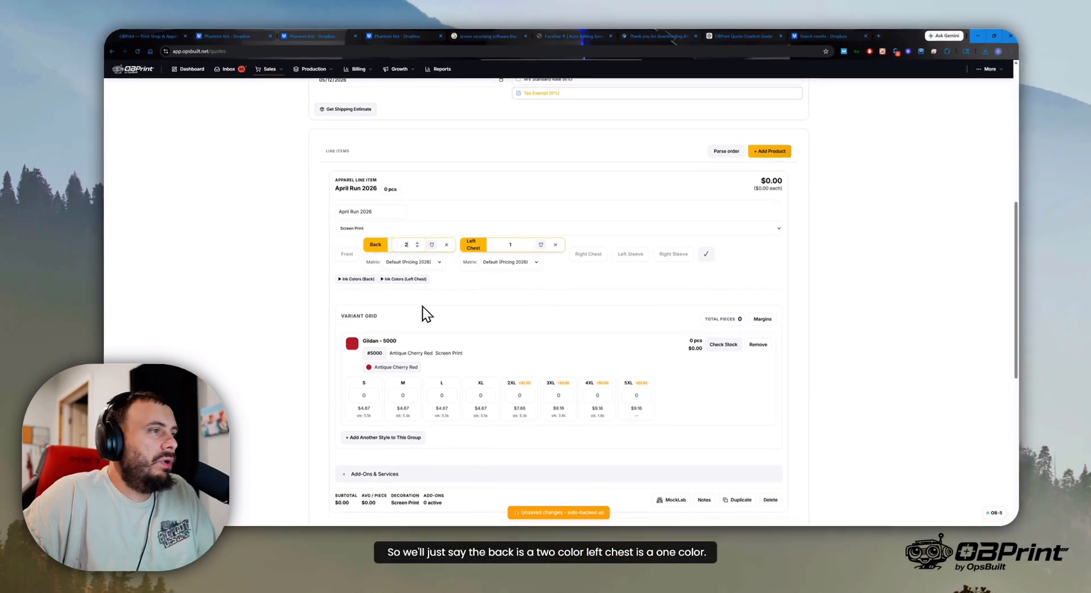
pyautogui.click(700, 256)
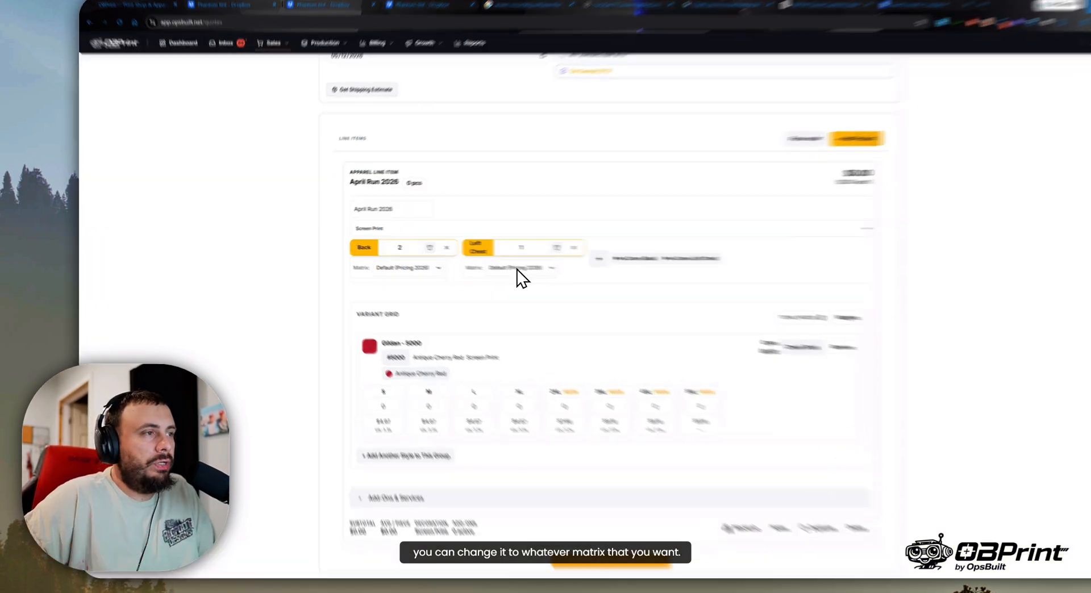
# - View the pricing matrix options for the Left Chest location and keep Default (Pricing 2026)
pyautogui.click(475, 262)
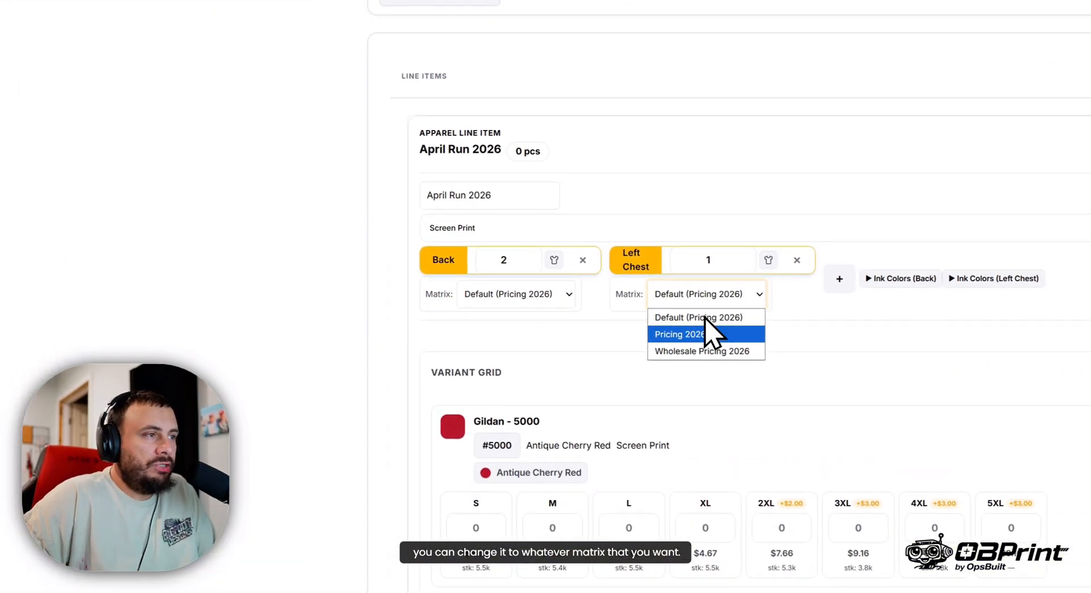
pyautogui.click(711, 294)
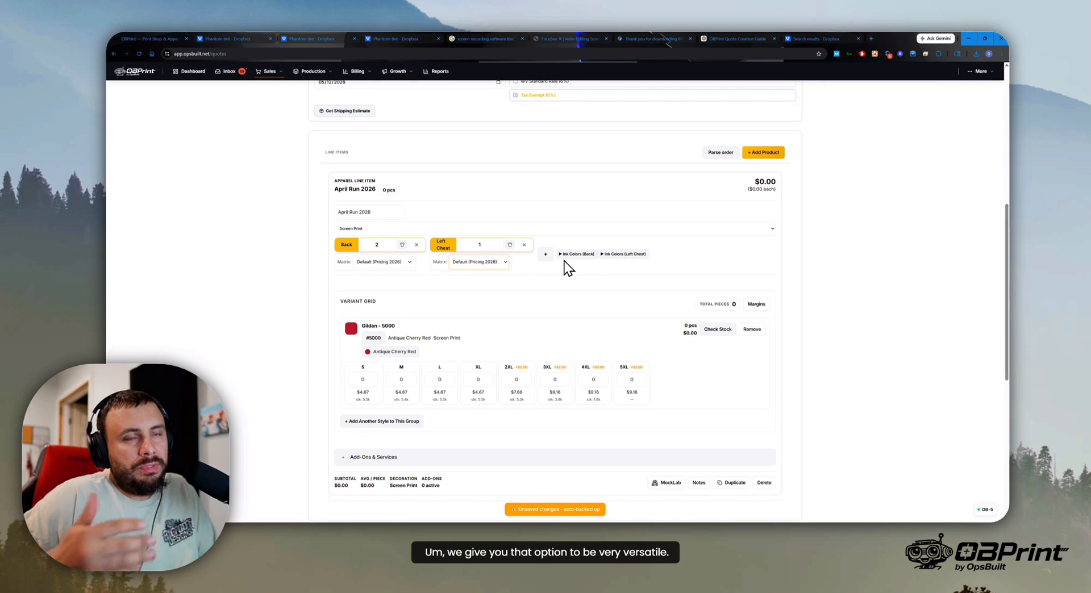
# - Assign Army green and Bright red 543/485 inks to the Back print and Street Fighter White to the Left Chest
pyautogui.click(578, 256)
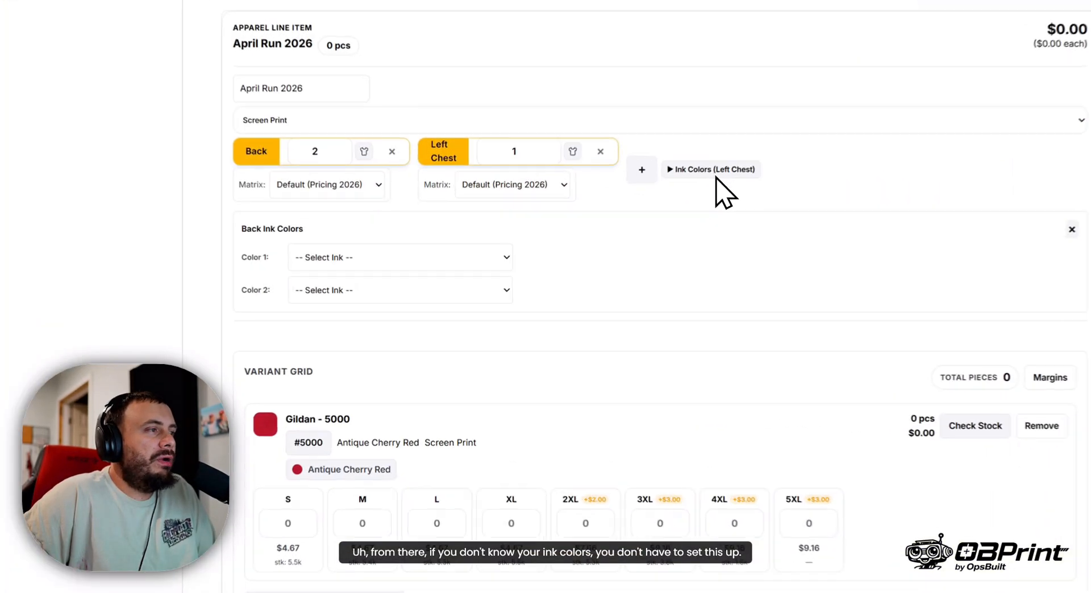
pyautogui.click(735, 167)
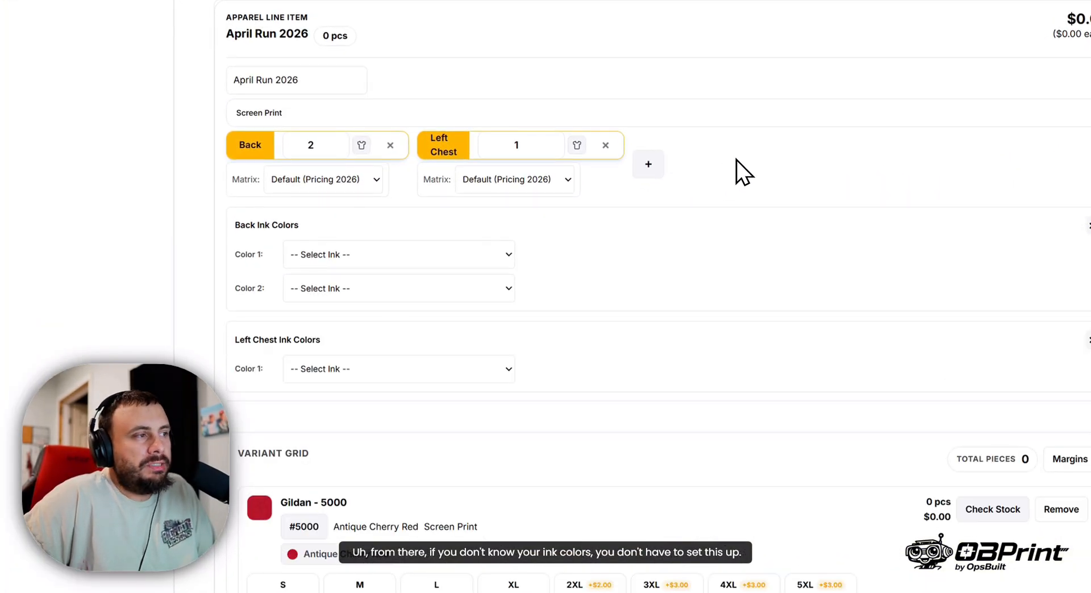
pyautogui.click(427, 250)
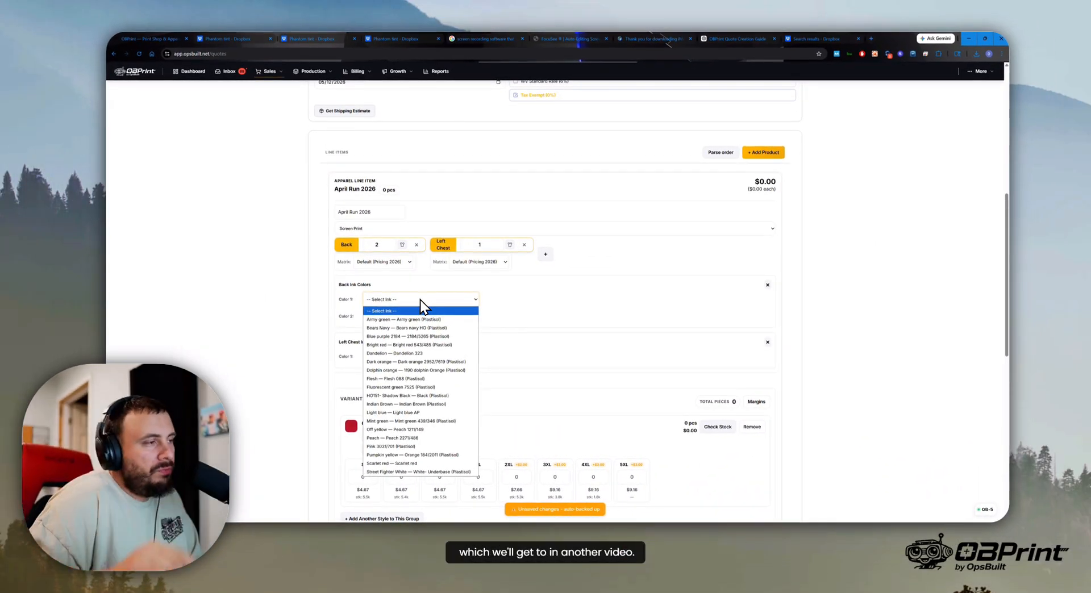
pyautogui.click(420, 319)
pyautogui.click(471, 316)
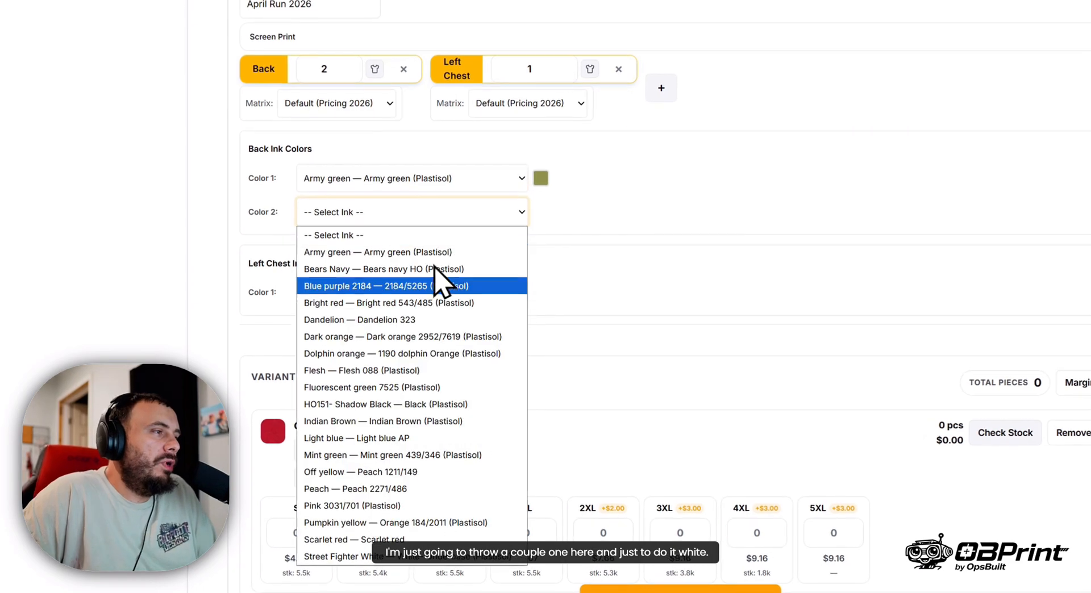
pyautogui.click(423, 302)
pyautogui.click(432, 292)
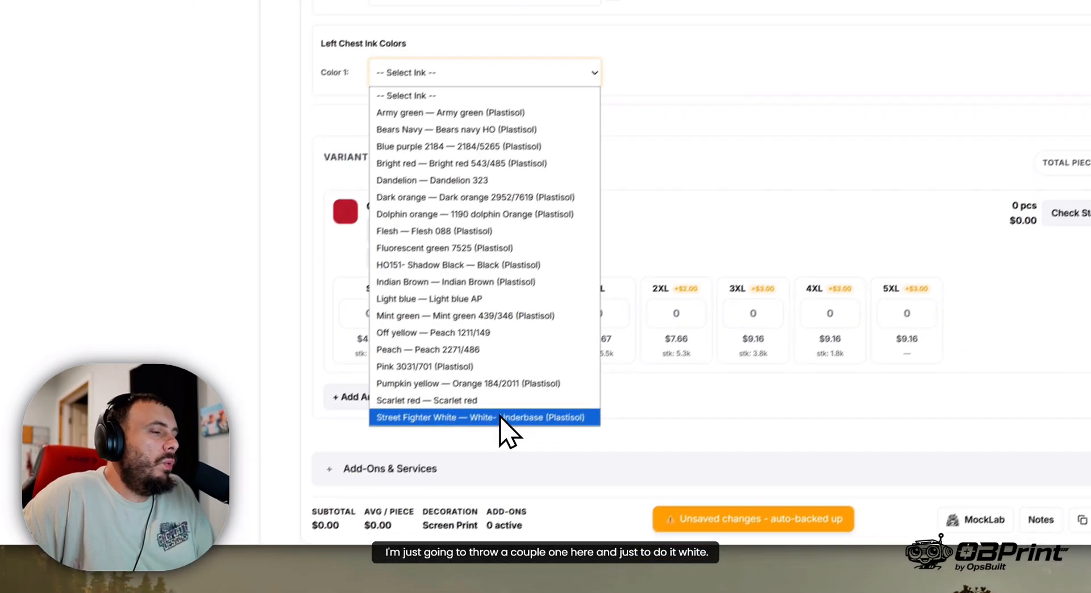
pyautogui.click(500, 418)
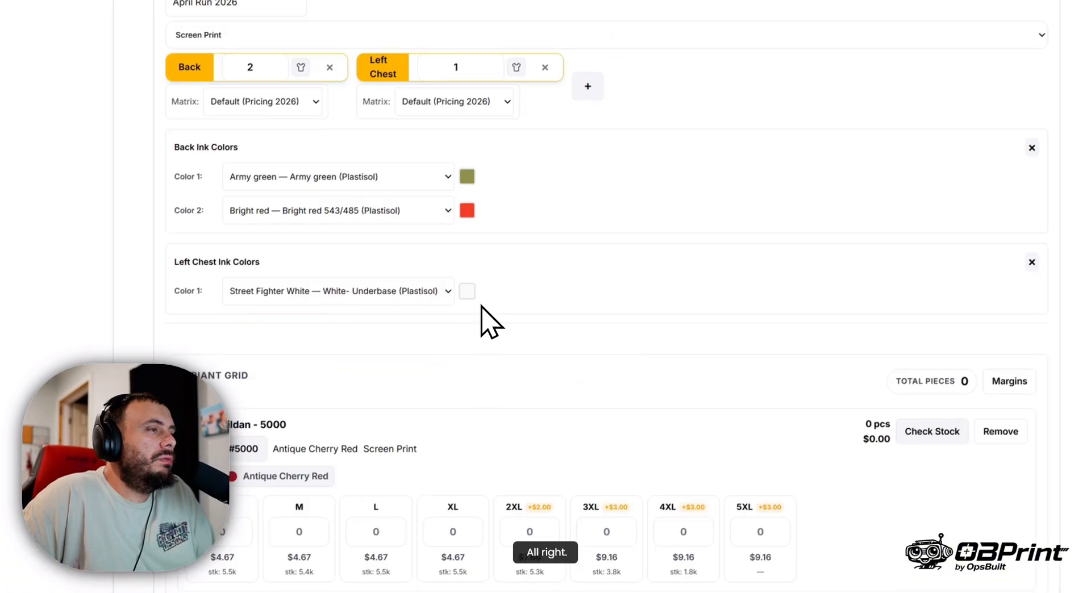
# - Enter Gildan 5000 Antique Cherry Red quantities of 5 M, 5 L, 6 XL, 10 2XL and 2 3XL
pyautogui.scroll(-3, 529, 284)
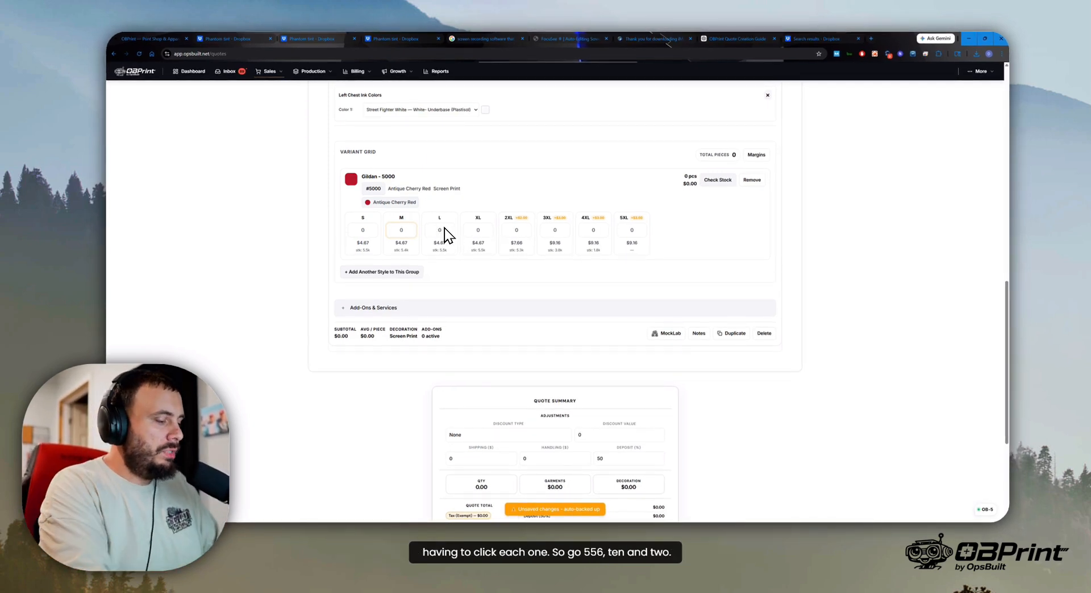
pyautogui.write('5')
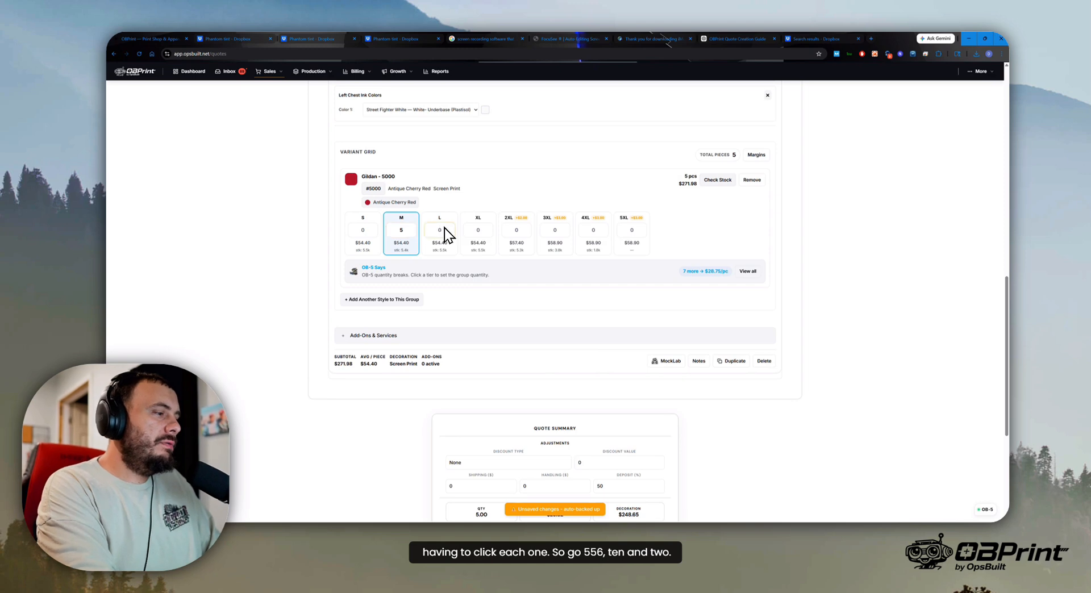
pyautogui.press('Tab')
pyautogui.write('56')
pyautogui.press('Tab')
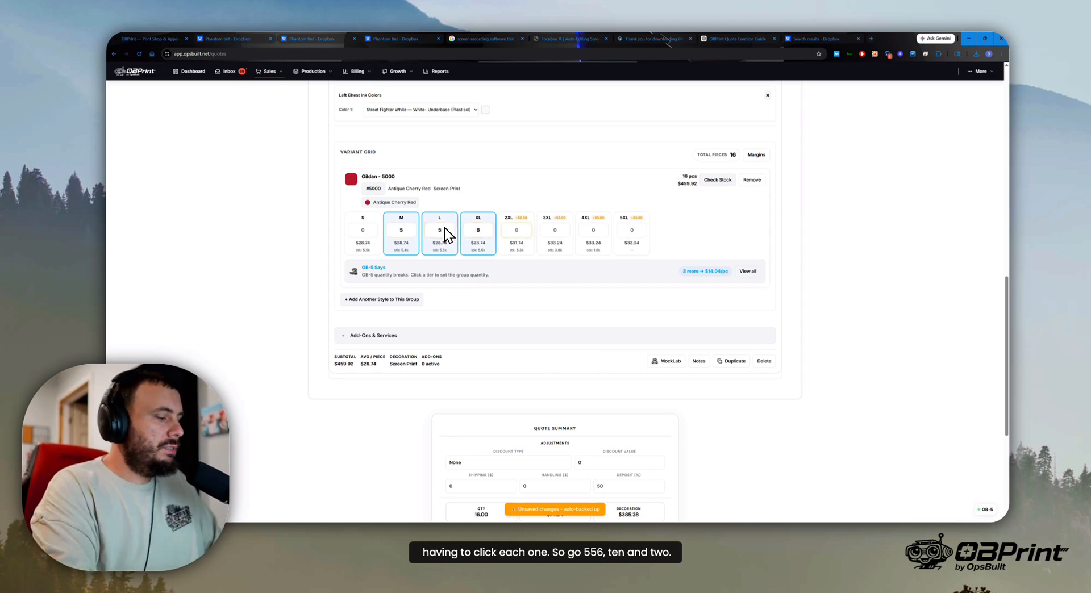
pyautogui.write('10')
pyautogui.write('2')
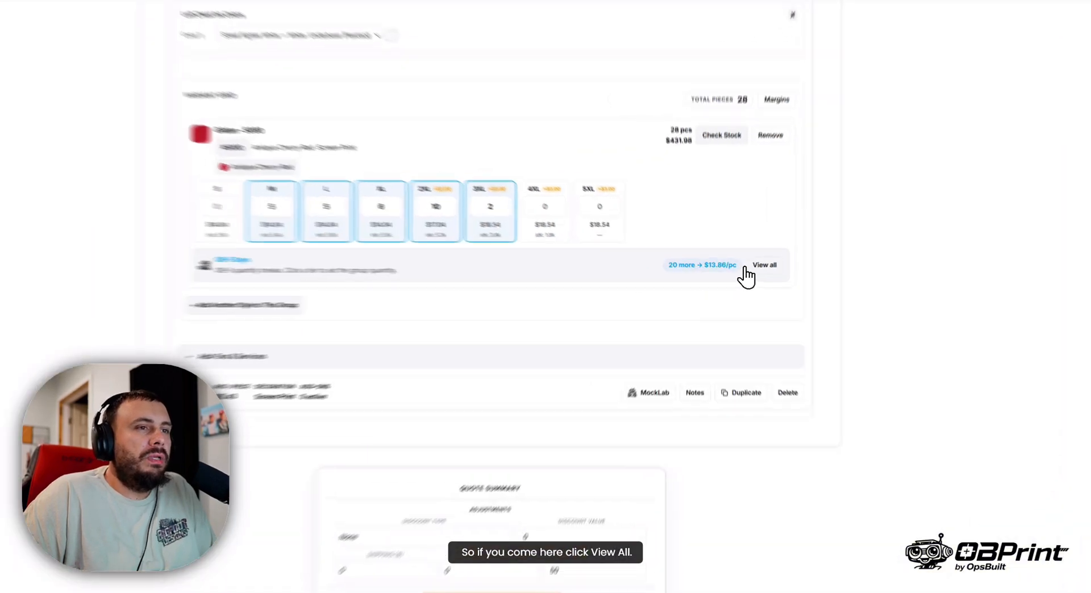
# - Examine all the quantity-break price tiers for the Gildan 5000 and collapse them again
pyautogui.click(747, 271)
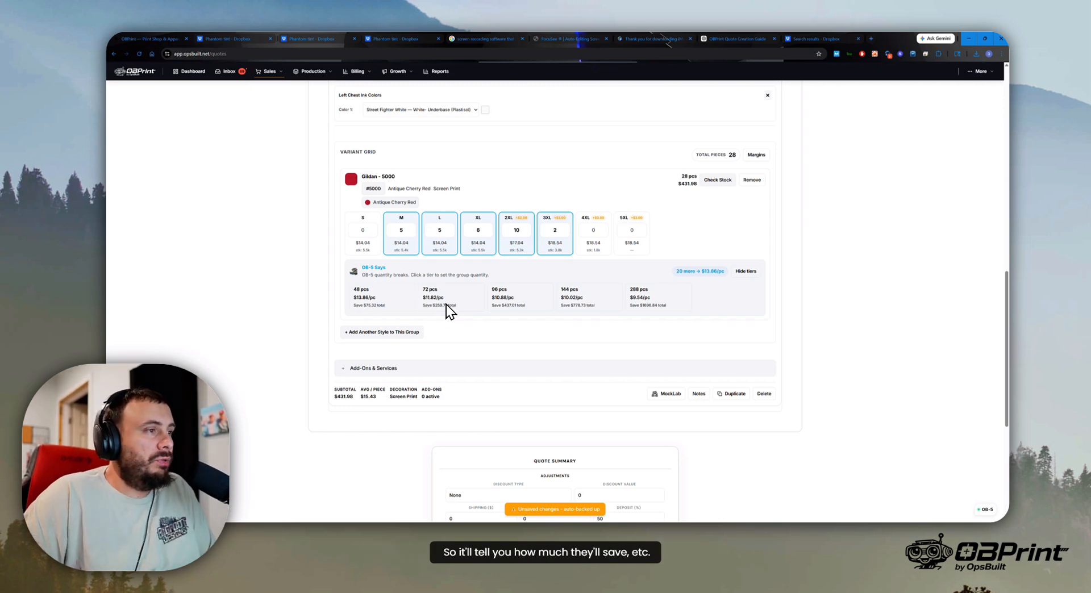
pyautogui.click(757, 273)
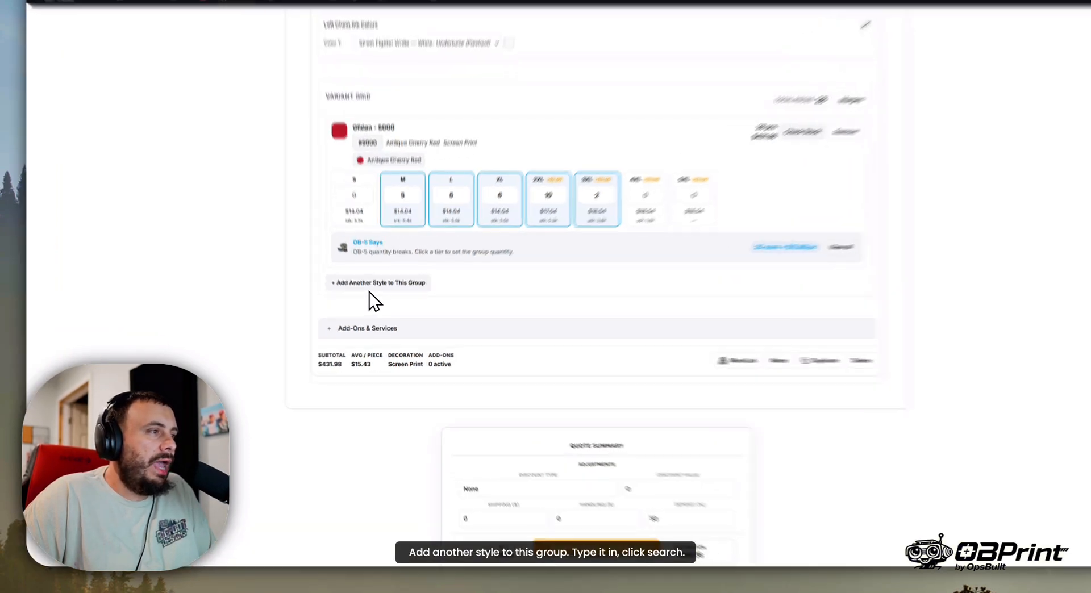
# - Add style 5000, the Gildan Unisex Heavy Cotton T-Shirt, to the same group and set its color to Antique Jade Dome
pyautogui.click(369, 300)
pyautogui.write('5000')
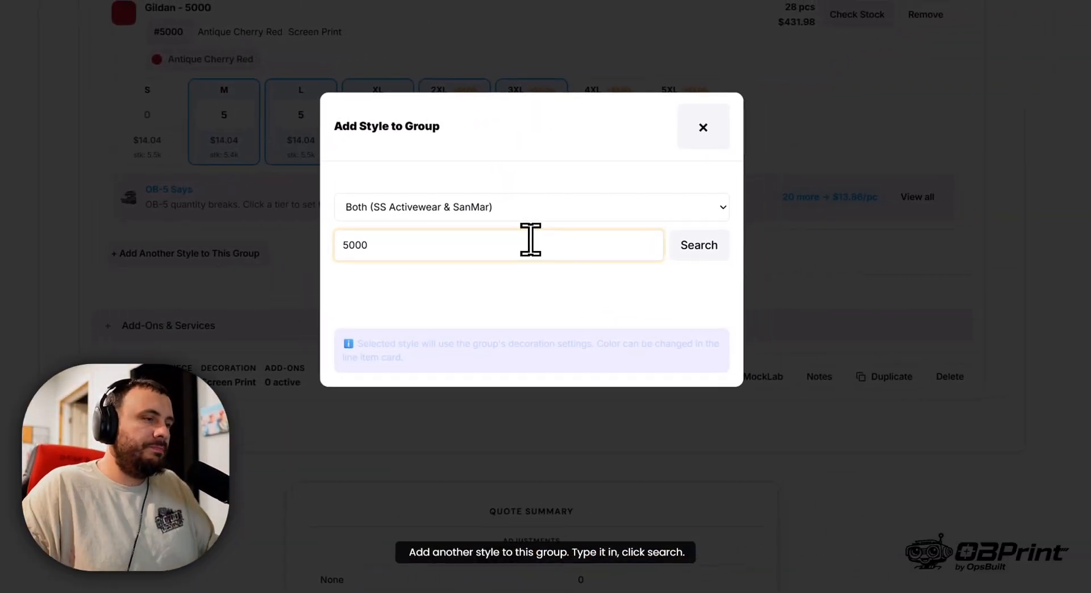
pyautogui.press('Return')
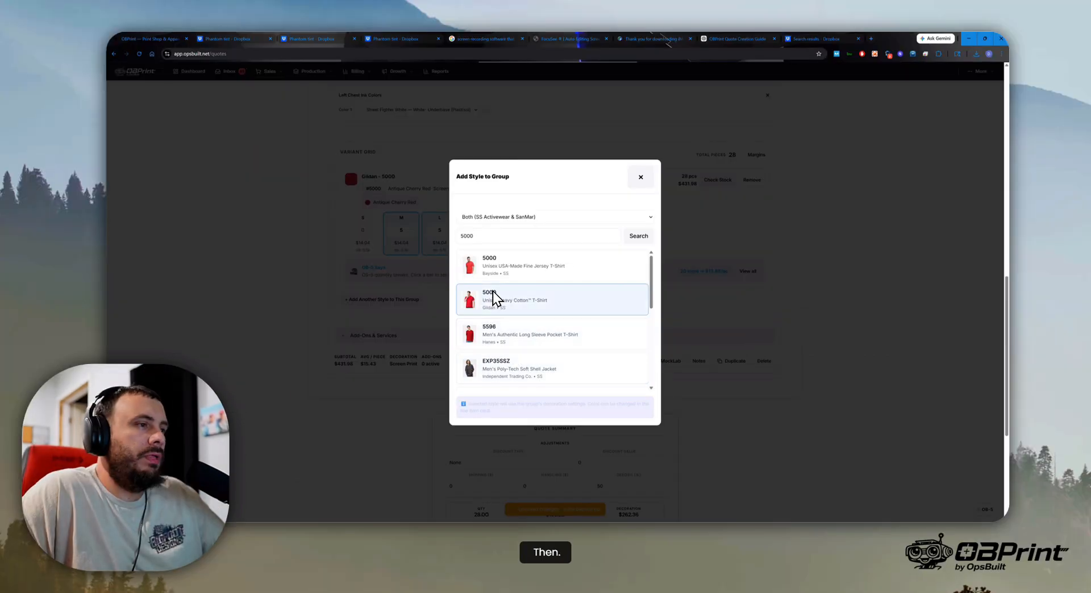
pyautogui.click(489, 295)
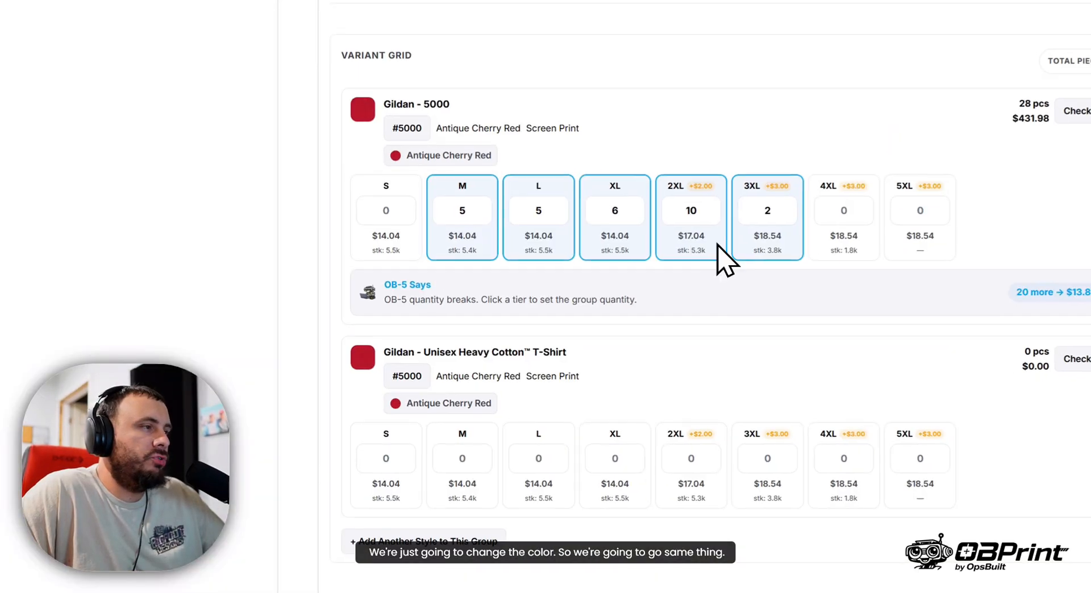
pyautogui.scroll(-3, 568, 295)
pyautogui.click(437, 263)
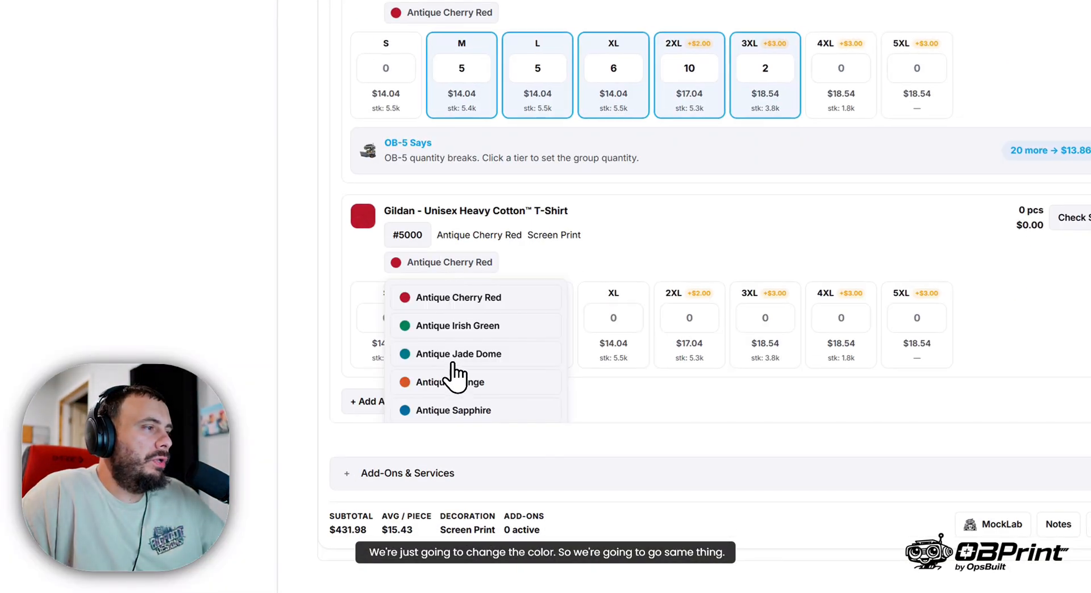
pyautogui.click(455, 359)
# - Add the Gildan Unisex Heavy Blend Crewneck Sweatshirt #21060 in Indigo Blue as a separate apparel line item
pyautogui.scroll(5, 725, 312)
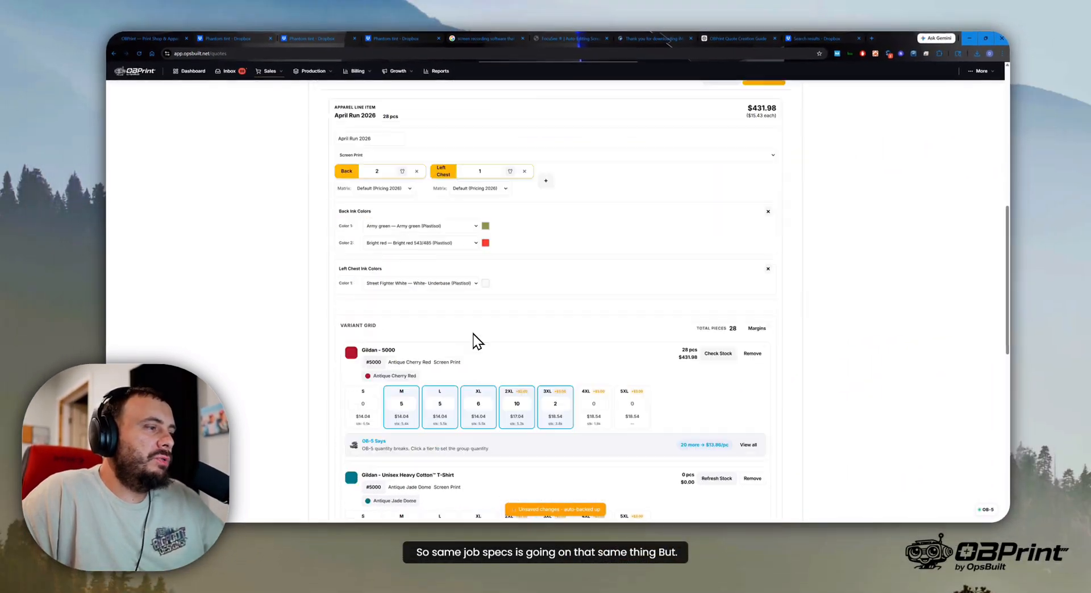
pyautogui.scroll(-5, 475, 336)
pyautogui.scroll(7, 795, 261)
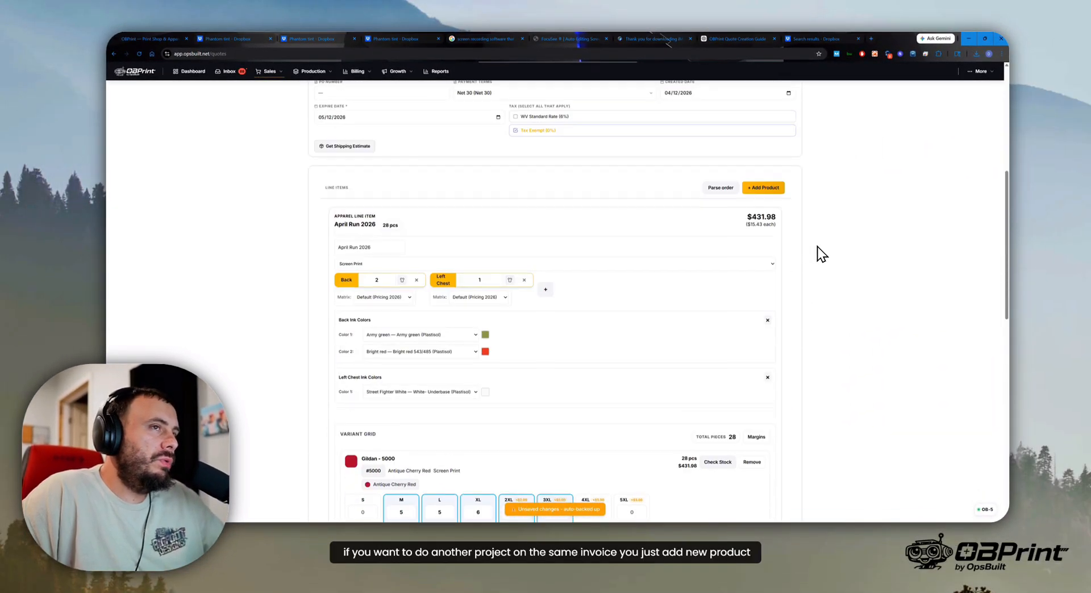
pyautogui.click(763, 188)
pyautogui.click(526, 254)
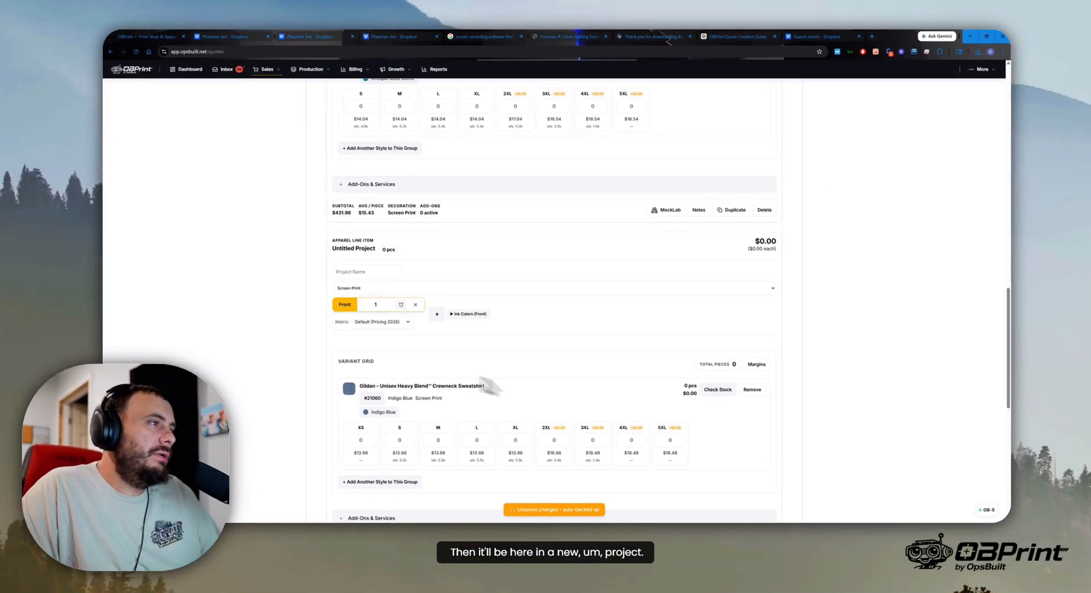
# - Compare the sweatshirt project with the April Run 2026 line item and remove the sweatshirt project from the quote
pyautogui.scroll(-3, 687, 397)
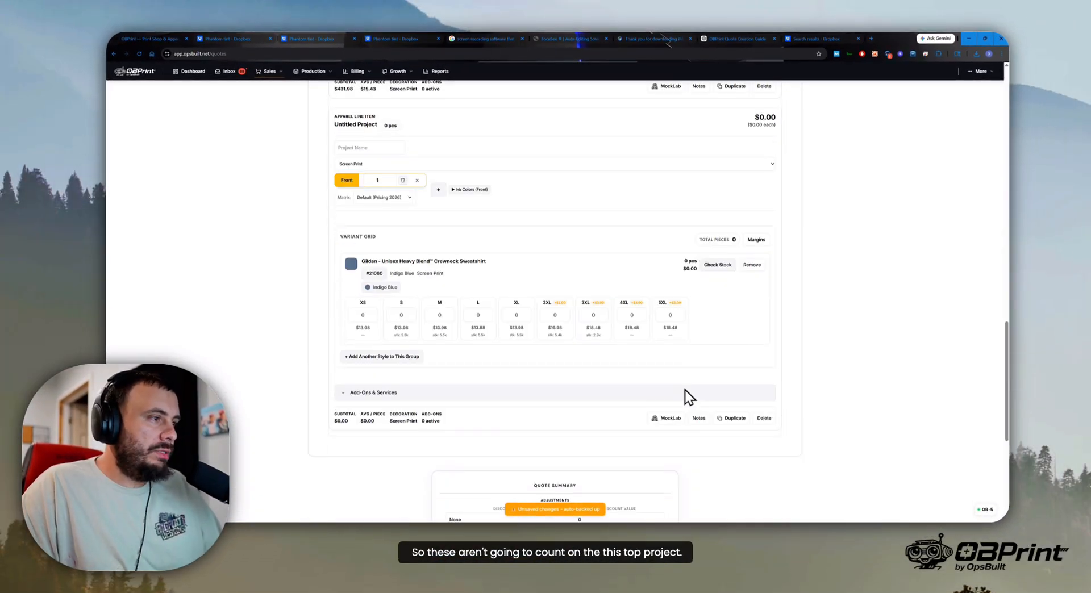
pyautogui.scroll(3, 648, 385)
pyautogui.scroll(-2, 540, 349)
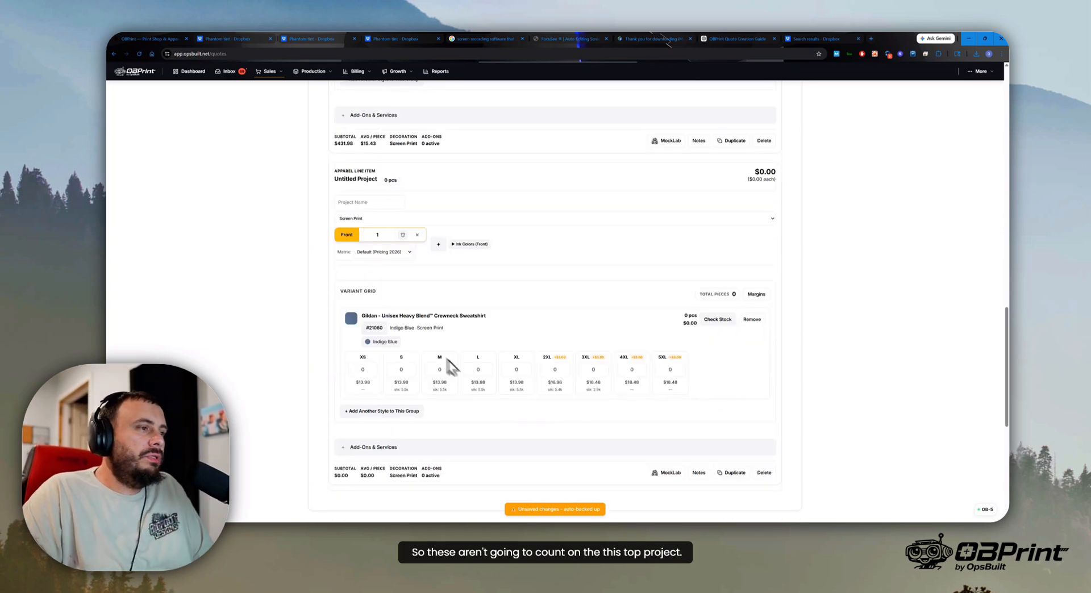
pyautogui.scroll(5, 502, 339)
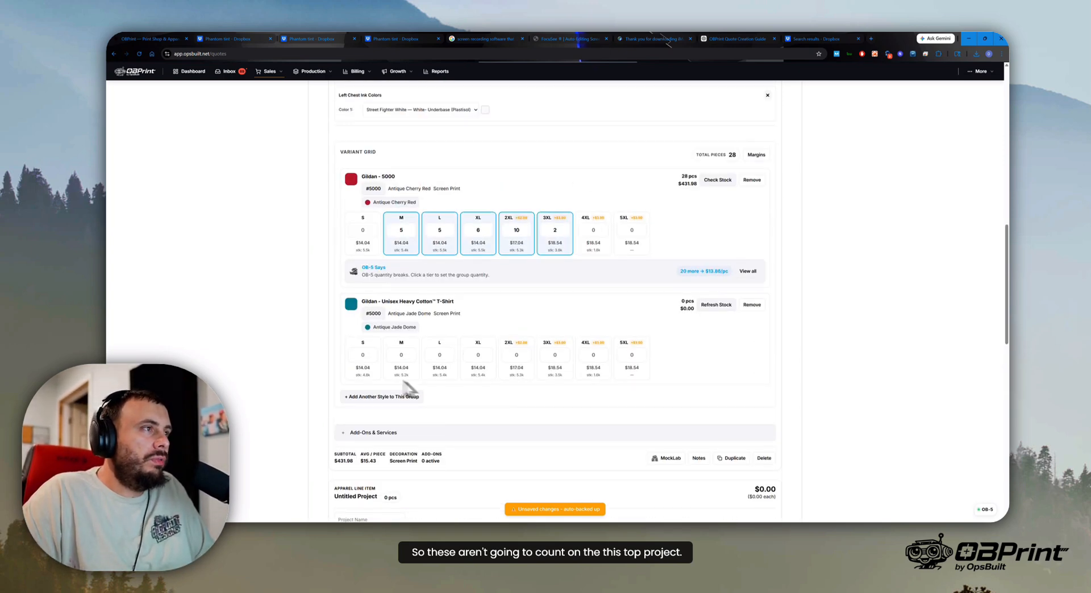
pyautogui.scroll(2, 741, 398)
pyautogui.scroll(-6, 742, 397)
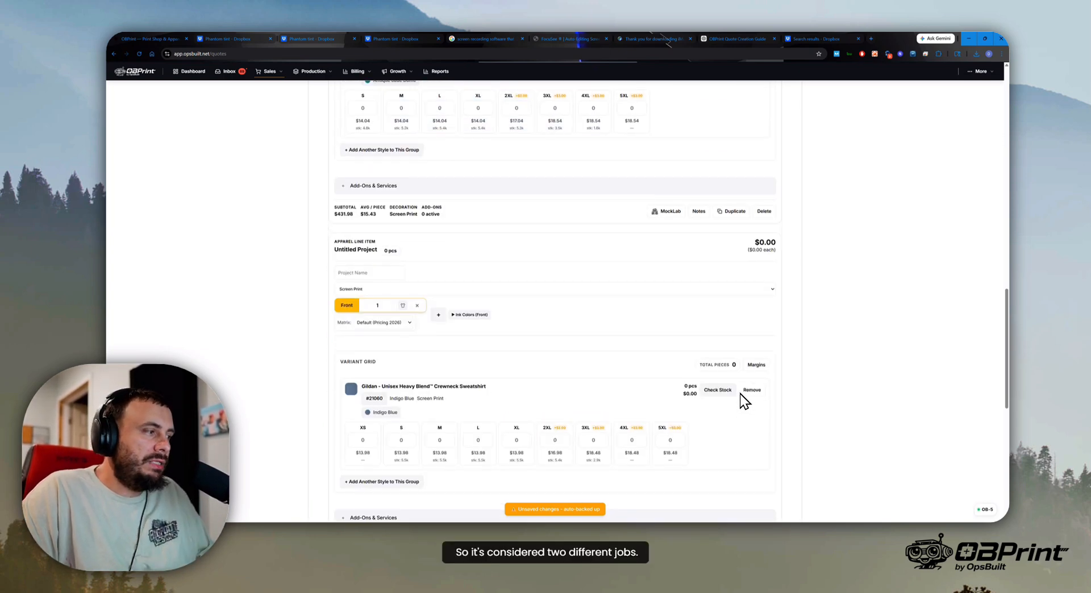
pyautogui.scroll(-5, 733, 352)
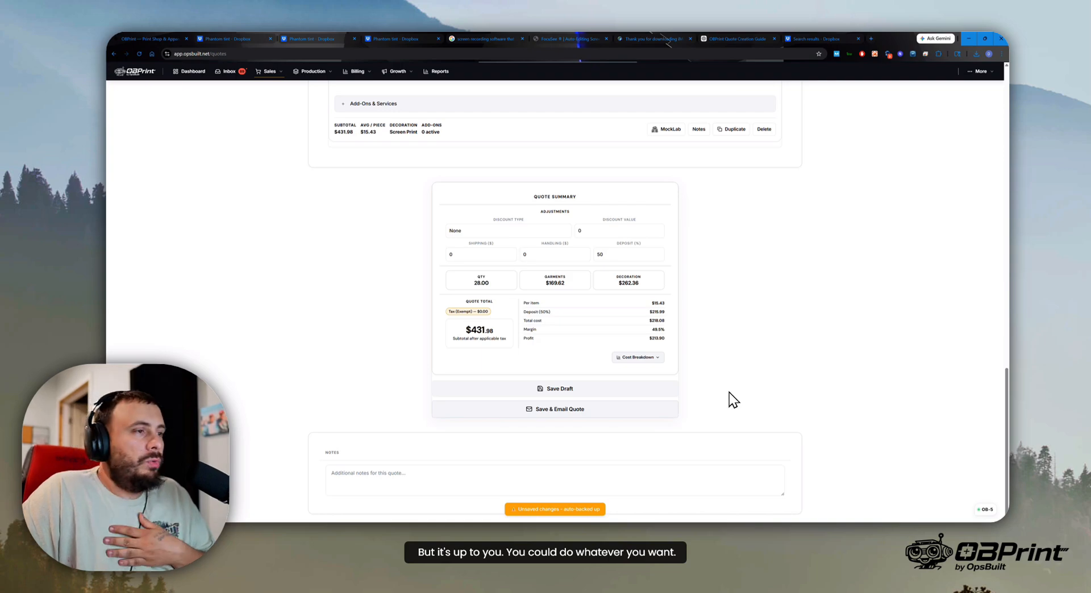
# - Examine the add-ons and services available for April Run 2026, such as setup, artwork and Pantone match fees, and collapse them
pyautogui.scroll(4, 621, 346)
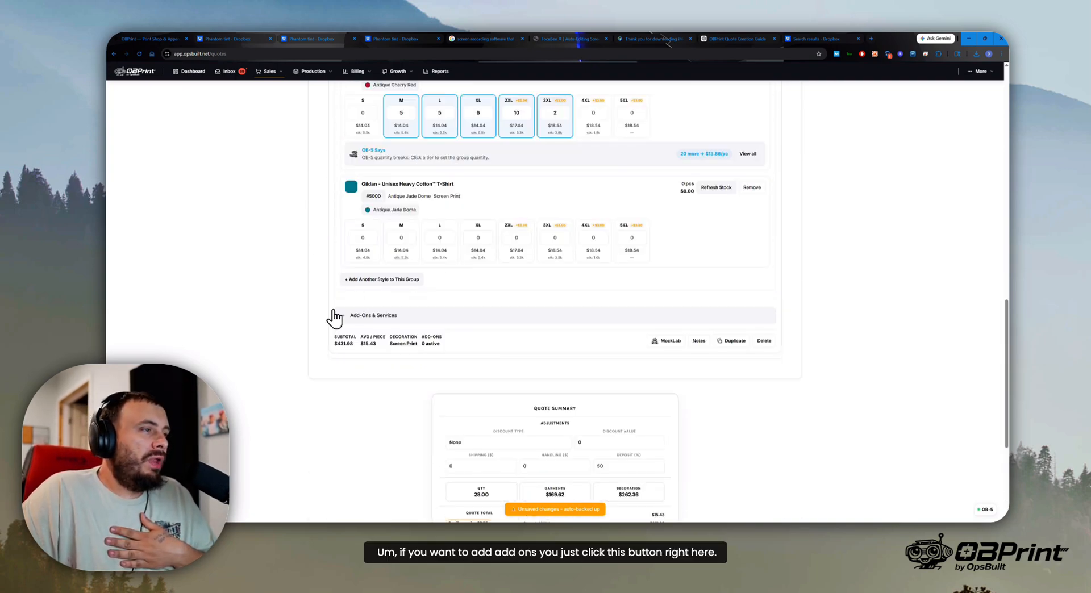
pyautogui.click(336, 316)
pyautogui.click(337, 316)
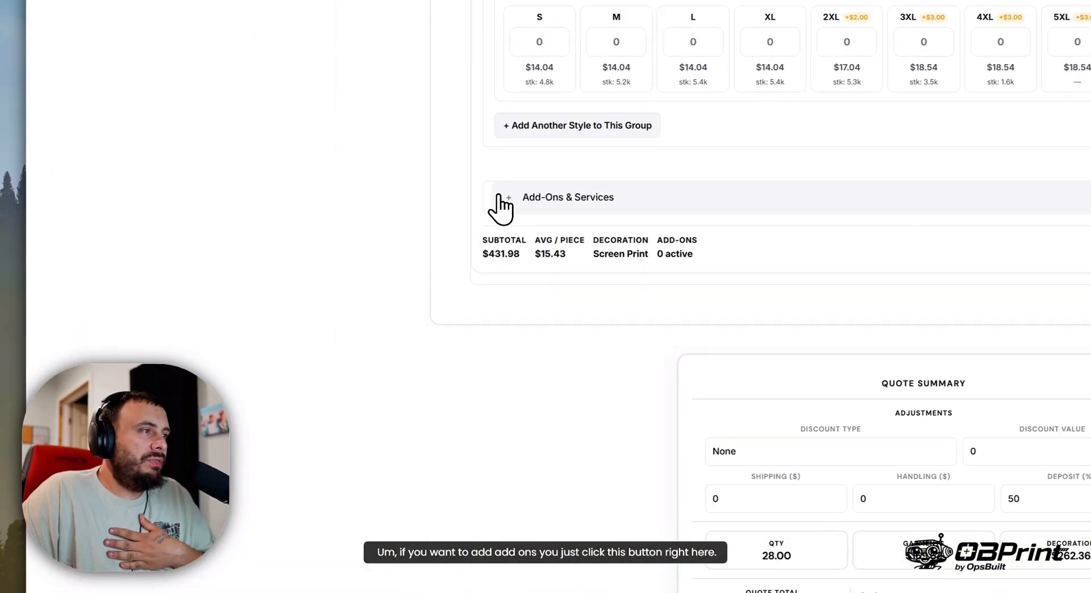
pyautogui.click(500, 199)
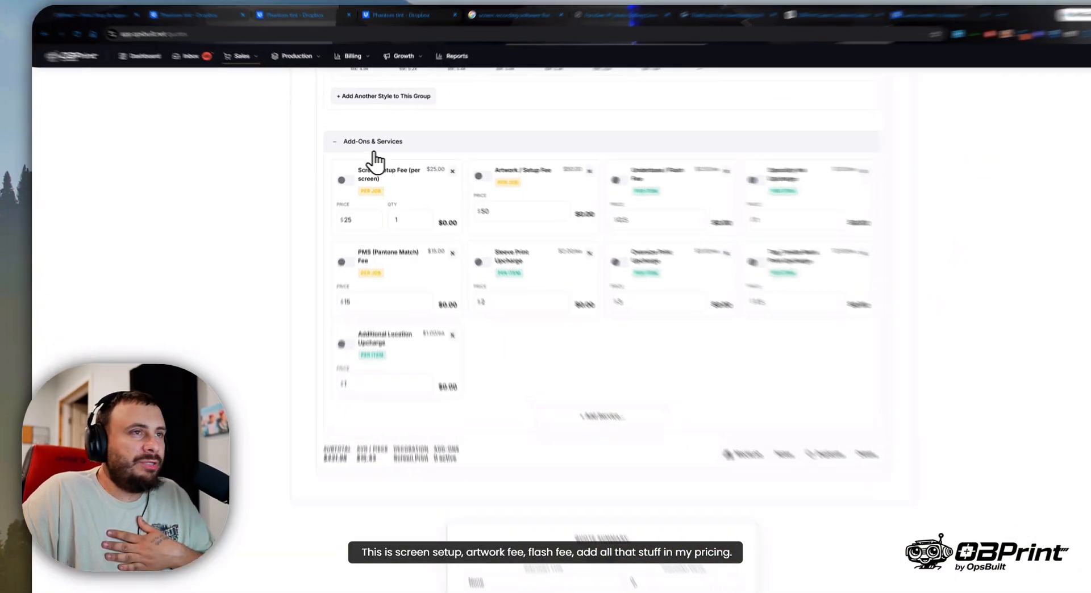
pyautogui.click(359, 142)
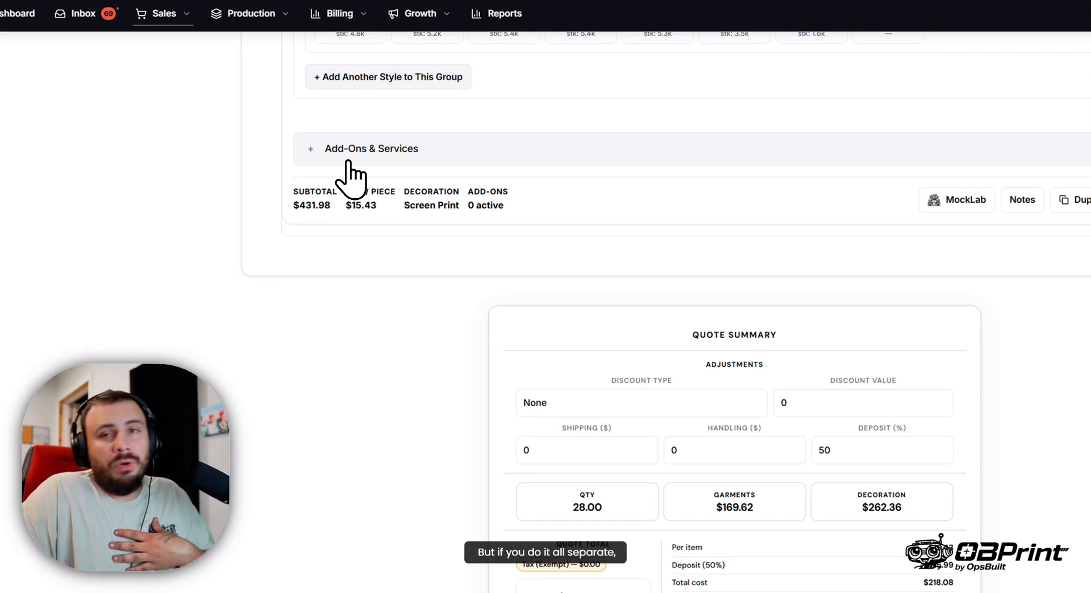
pyautogui.click(348, 162)
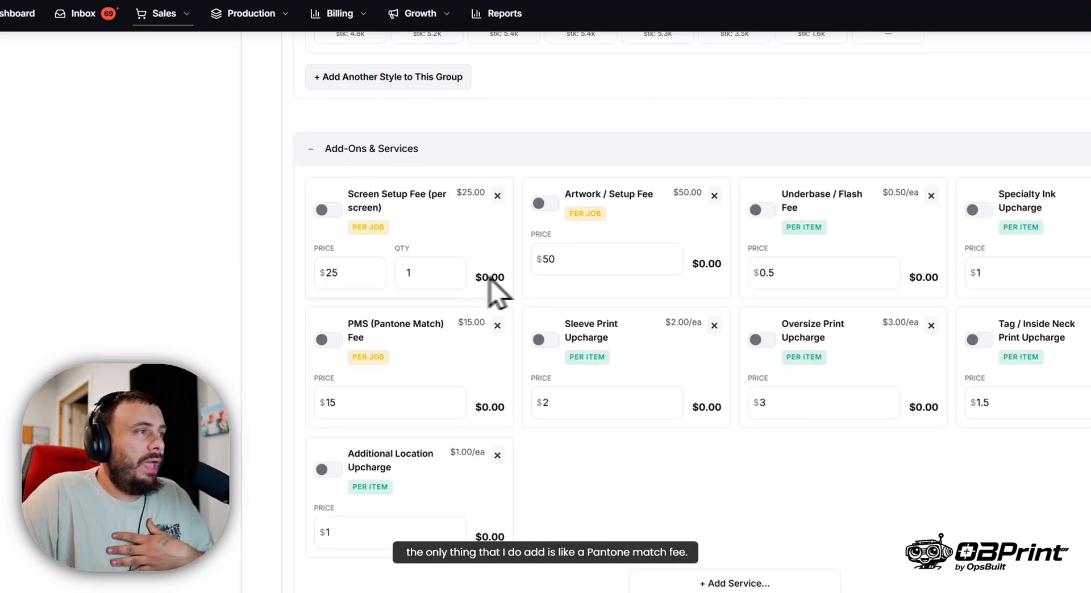
pyautogui.click(358, 160)
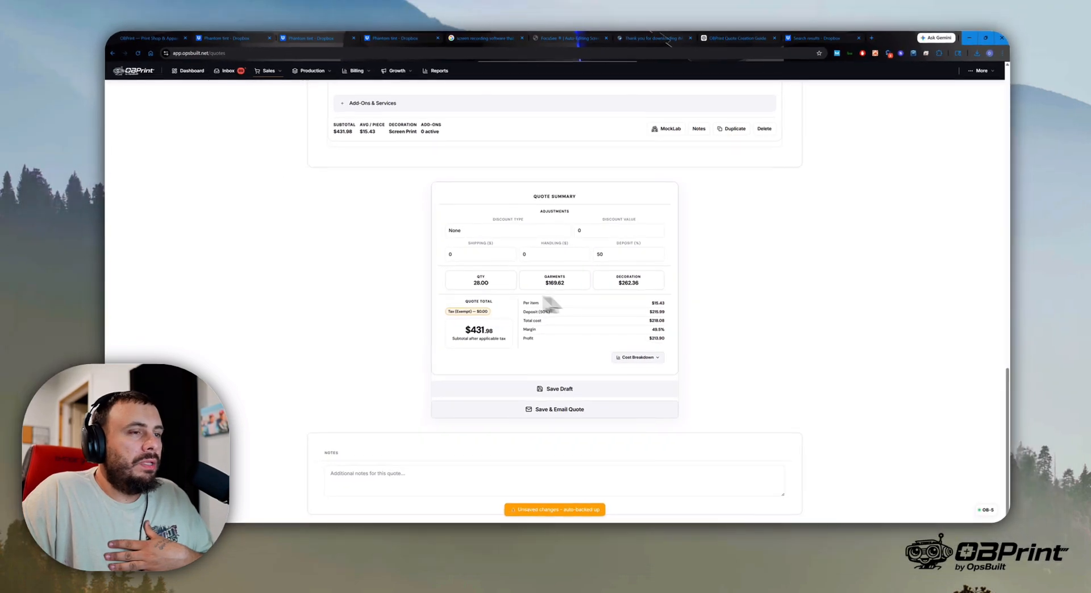
# - Save the quote and open the options for sending it to the customer
pyautogui.scroll(10, 677, 344)
pyautogui.scroll(5, 676, 345)
pyautogui.scroll(-15, 676, 344)
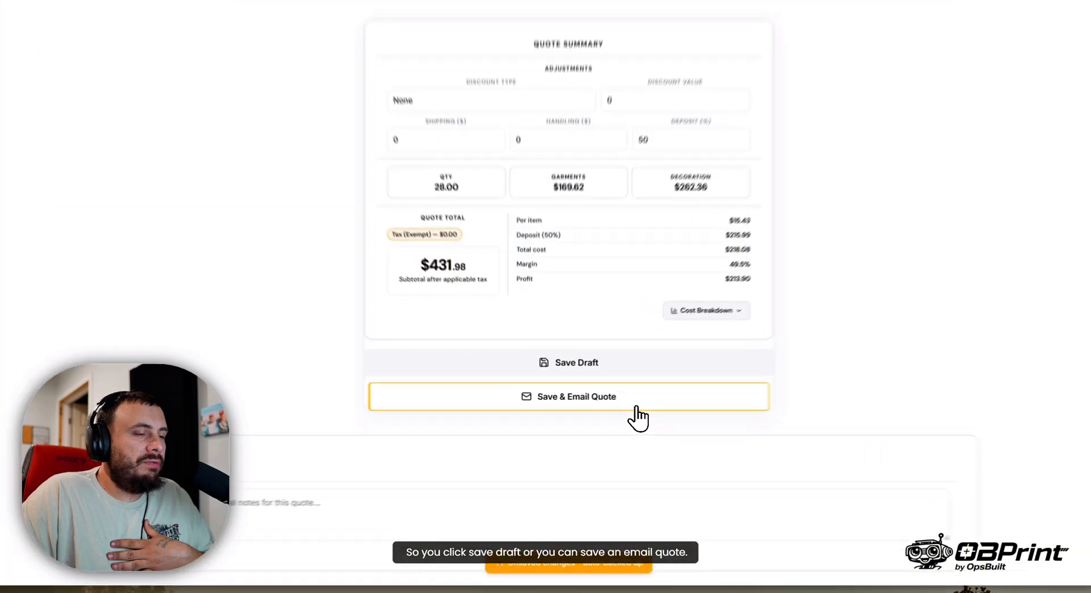
pyautogui.click(535, 410)
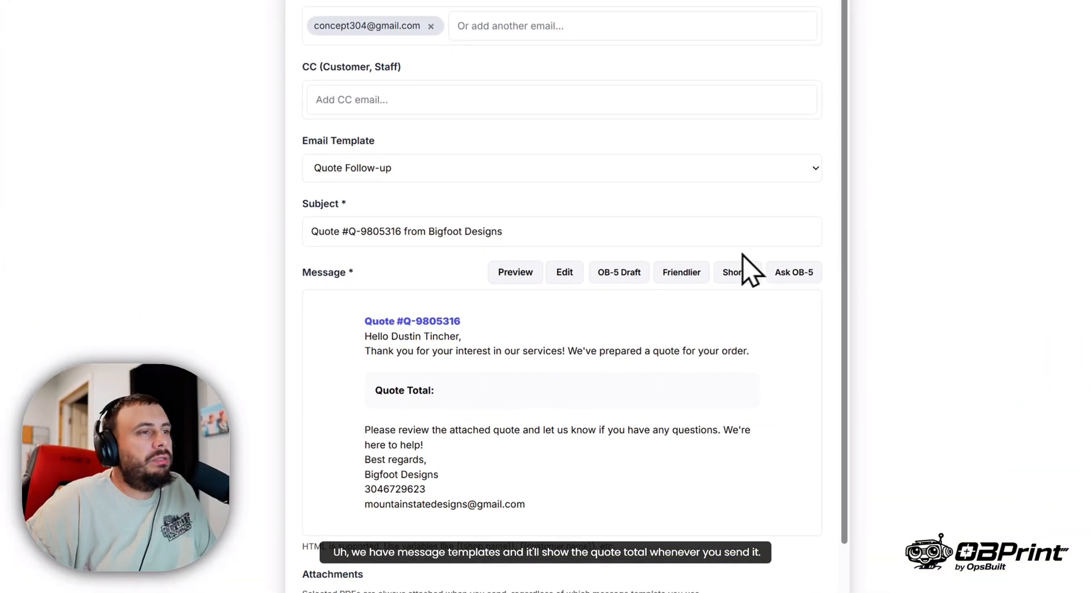
# - Review the text message and email versions of the quote, including the Quote PDF attachment, and close them without sending
pyautogui.click(648, 162)
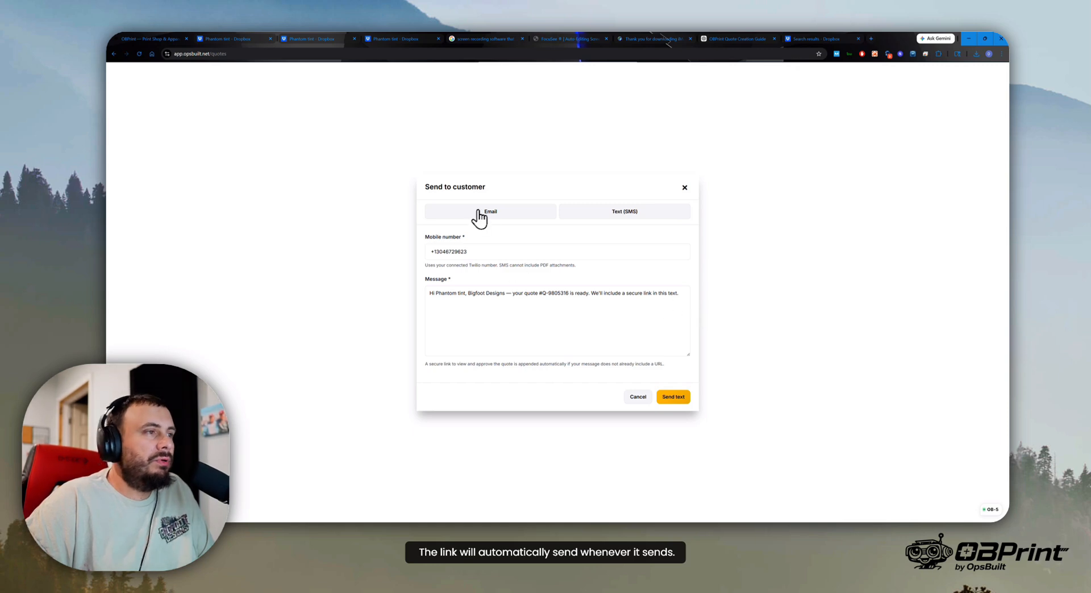
pyautogui.click(479, 215)
pyautogui.scroll(-2, 454, 398)
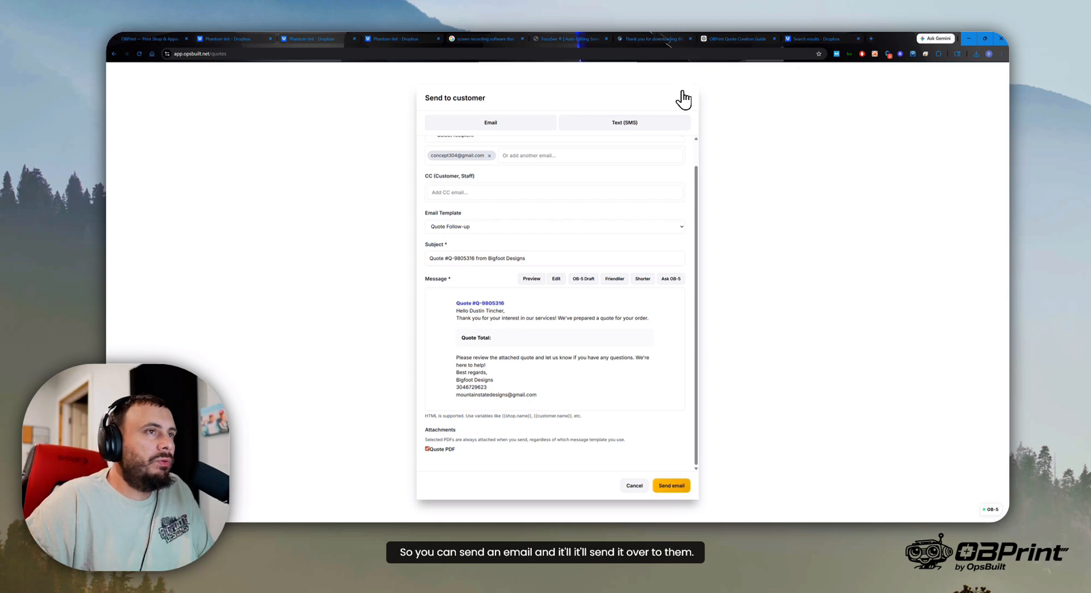
pyautogui.click(682, 100)
# - Convert the saved quote to a sales order
pyautogui.scroll(-2, 571, 420)
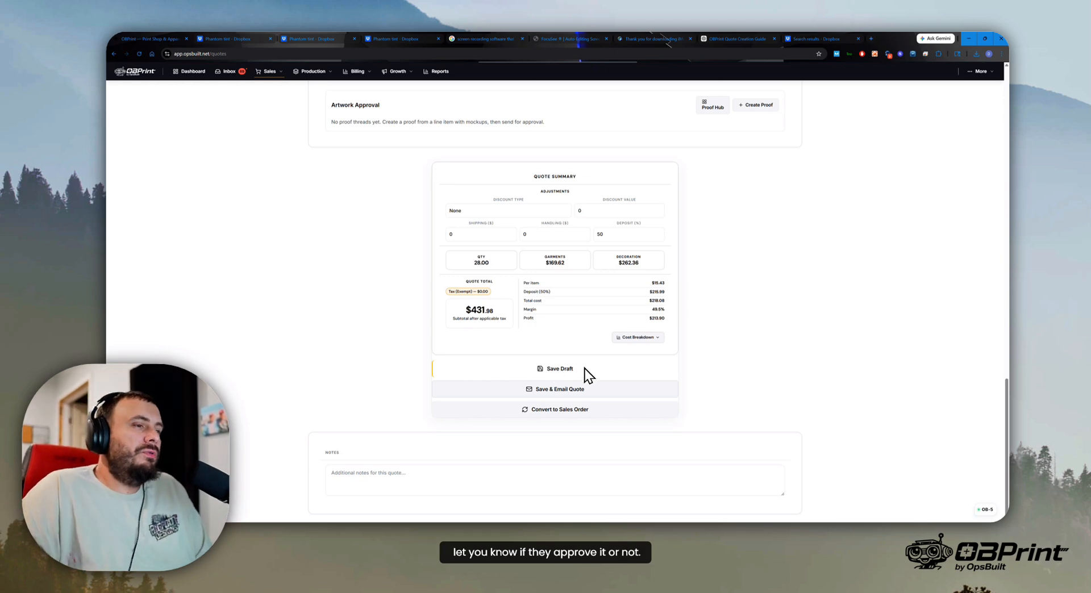
pyautogui.click(543, 410)
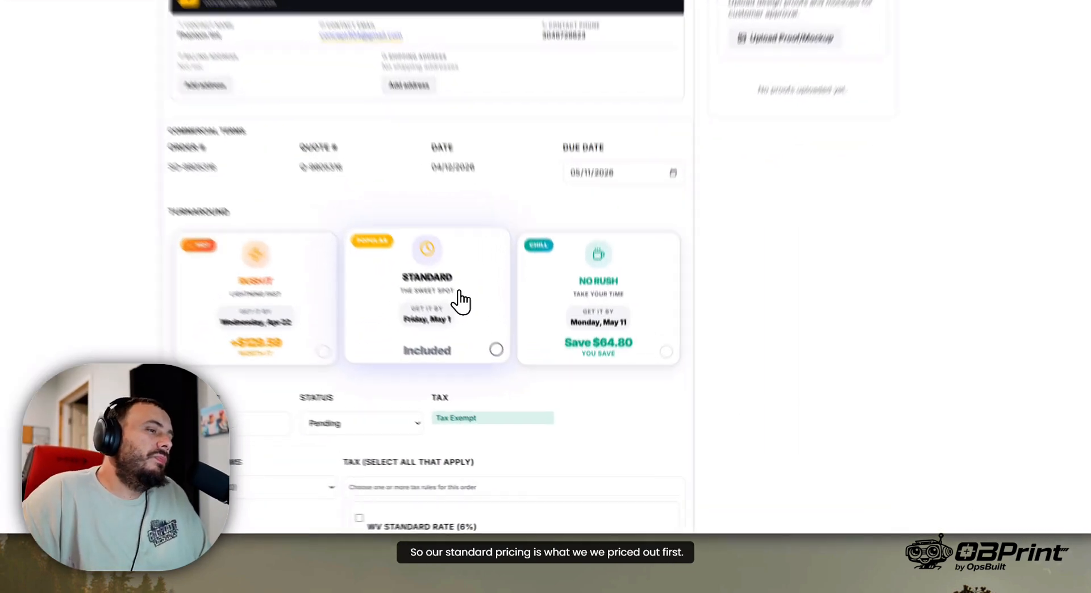
# - Select the Standard turnaround for the sales order and review its payment terms, tax settings and line items
pyautogui.click(462, 301)
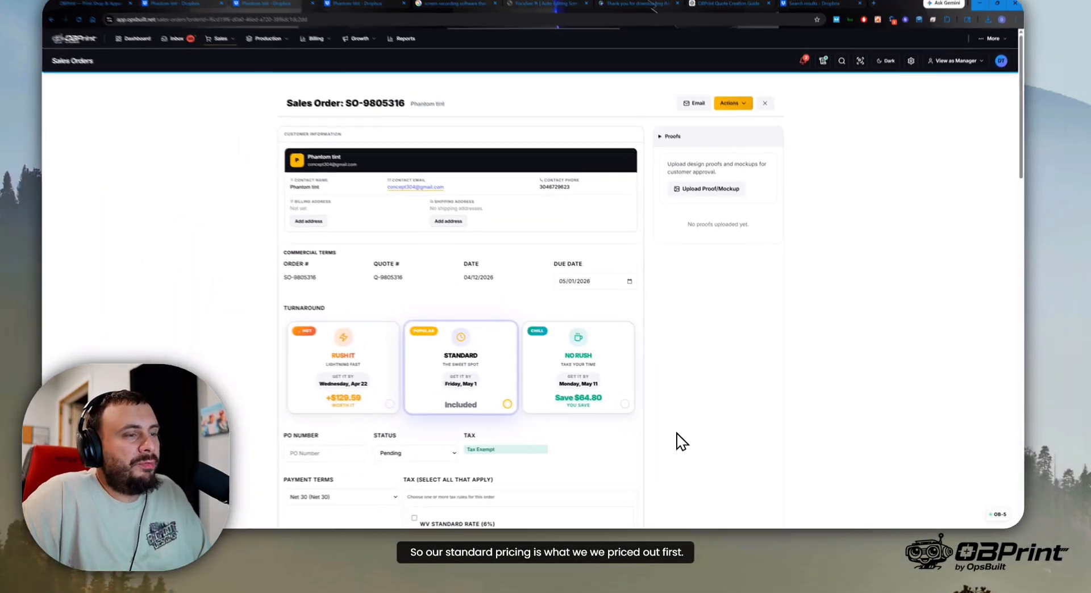
pyautogui.scroll(-3, 685, 446)
pyautogui.scroll(-3, 688, 442)
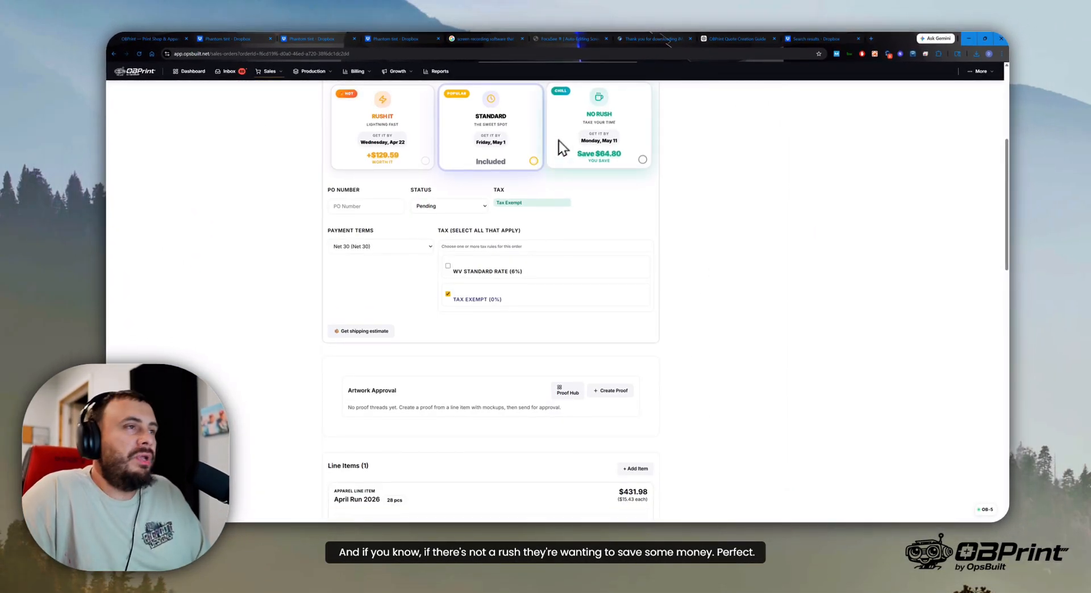
pyautogui.scroll(-2, 527, 223)
pyautogui.scroll(6, 525, 226)
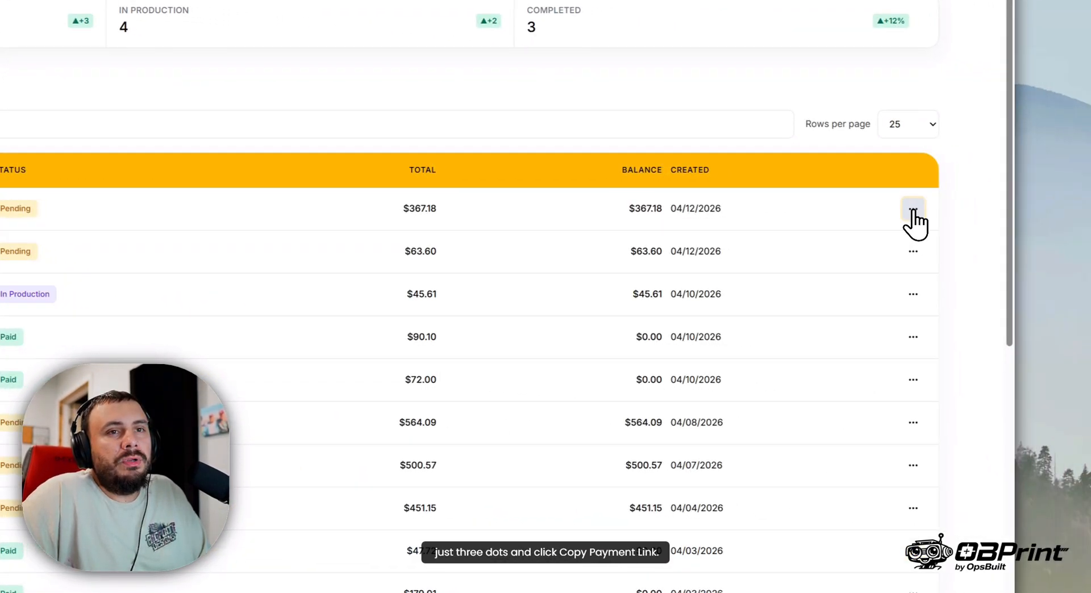
# - Copy the payment link of the newest Phantom tint sales order and open it in the browser
pyautogui.click(913, 210)
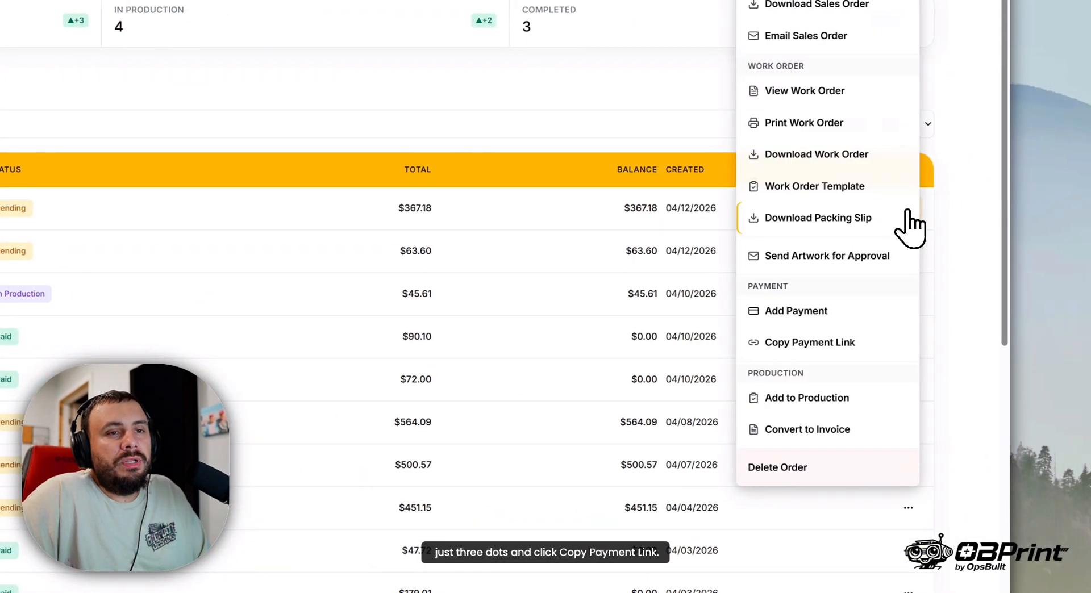
pyautogui.click(801, 350)
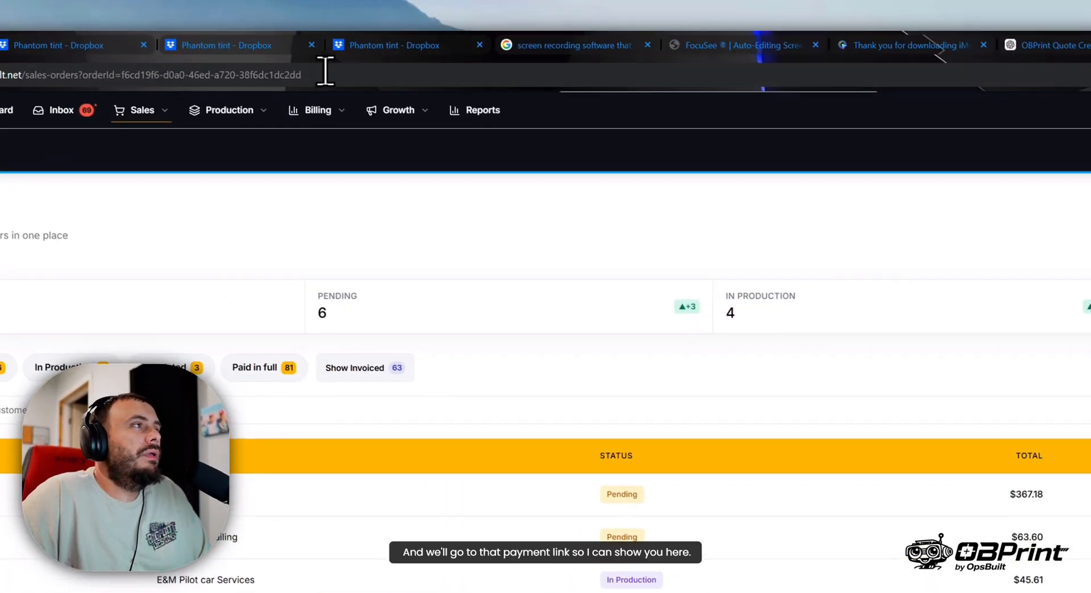
pyautogui.click(325, 71)
pyautogui.rightClick(315, 75)
pyautogui.click(437, 251)
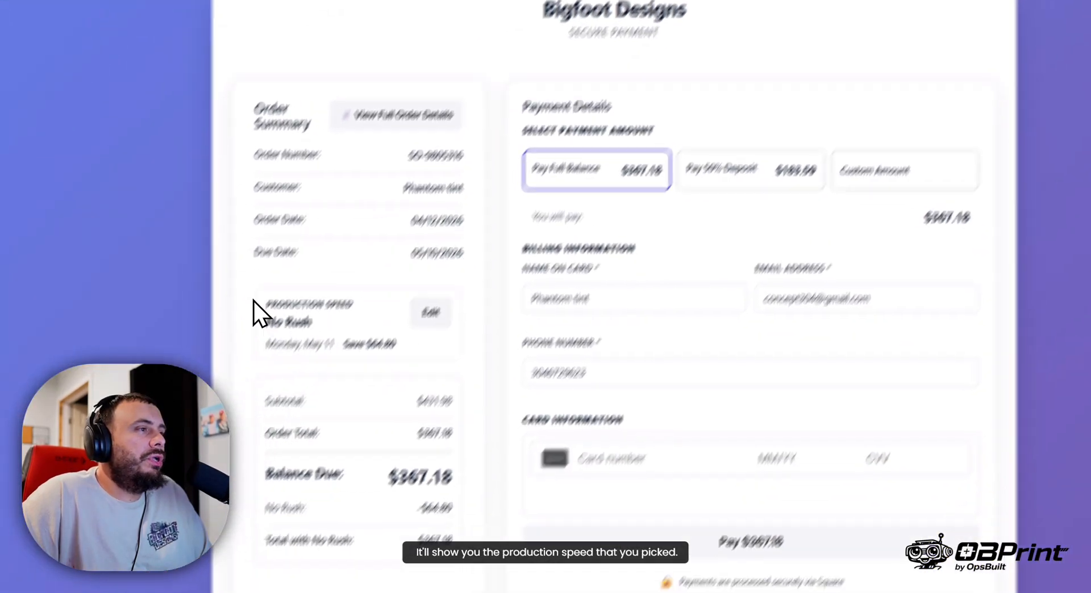
# - Change the production speed on the payment page from No Rush to Standard and back to No Rush
pyautogui.moveTo(253, 301); pyautogui.dragTo(434, 266)
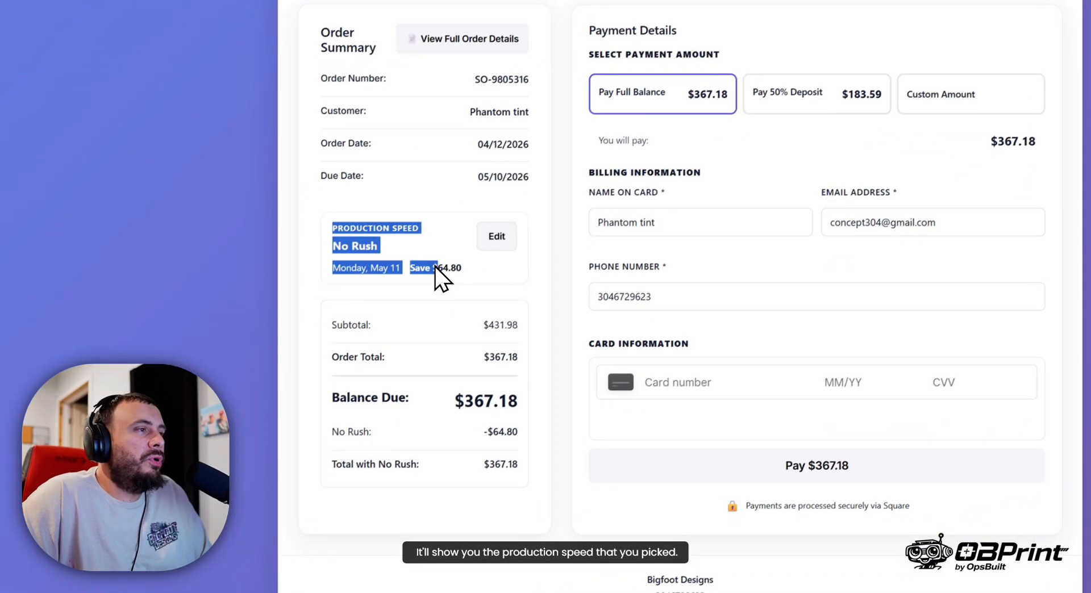
pyautogui.click(458, 270)
pyautogui.click(496, 237)
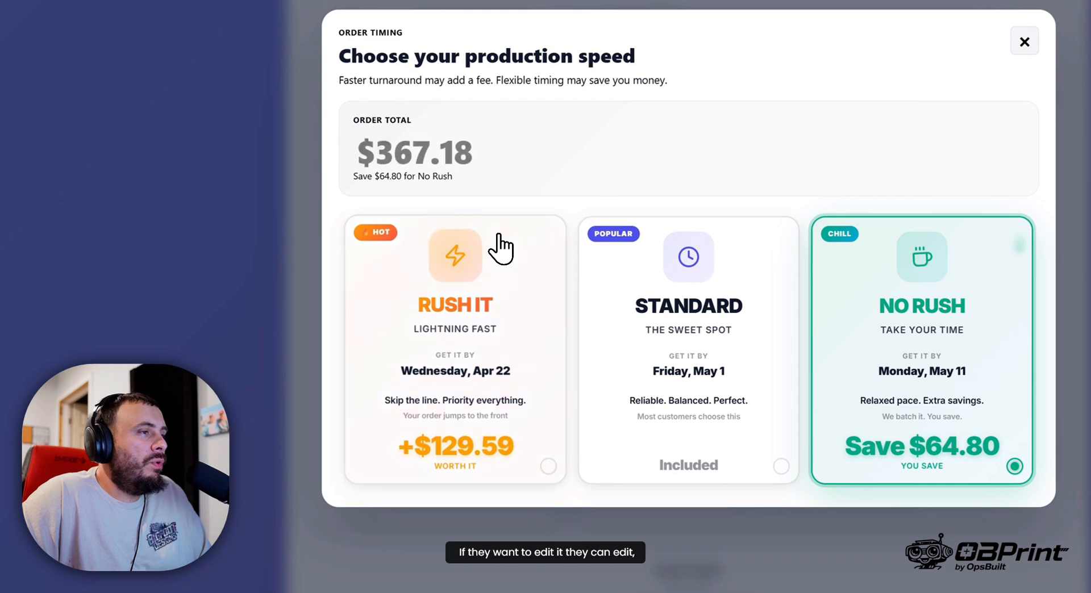
pyautogui.click(633, 361)
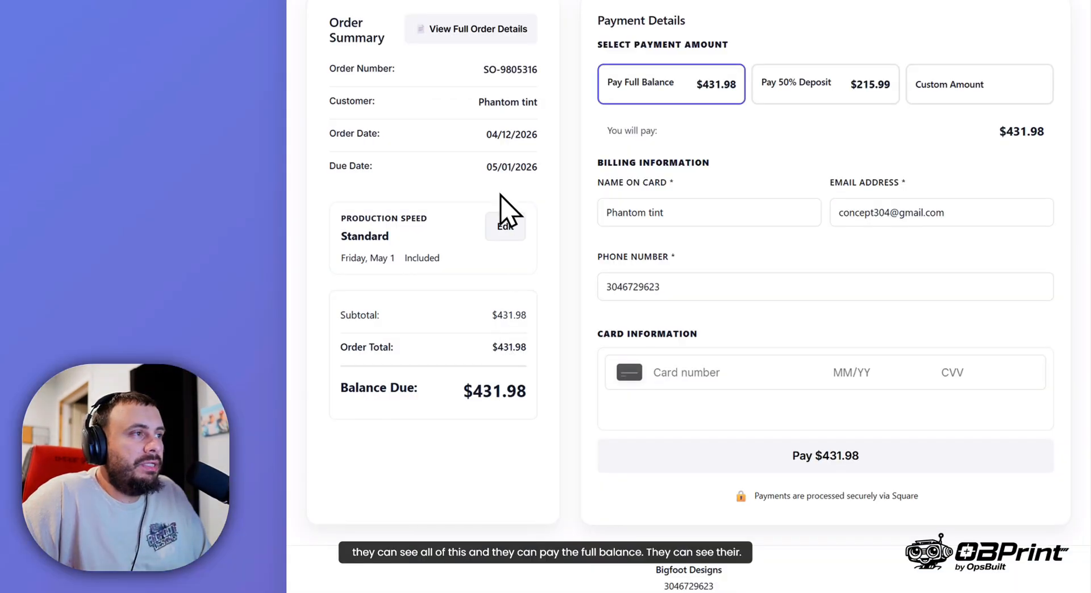
pyautogui.click(505, 226)
pyautogui.click(938, 366)
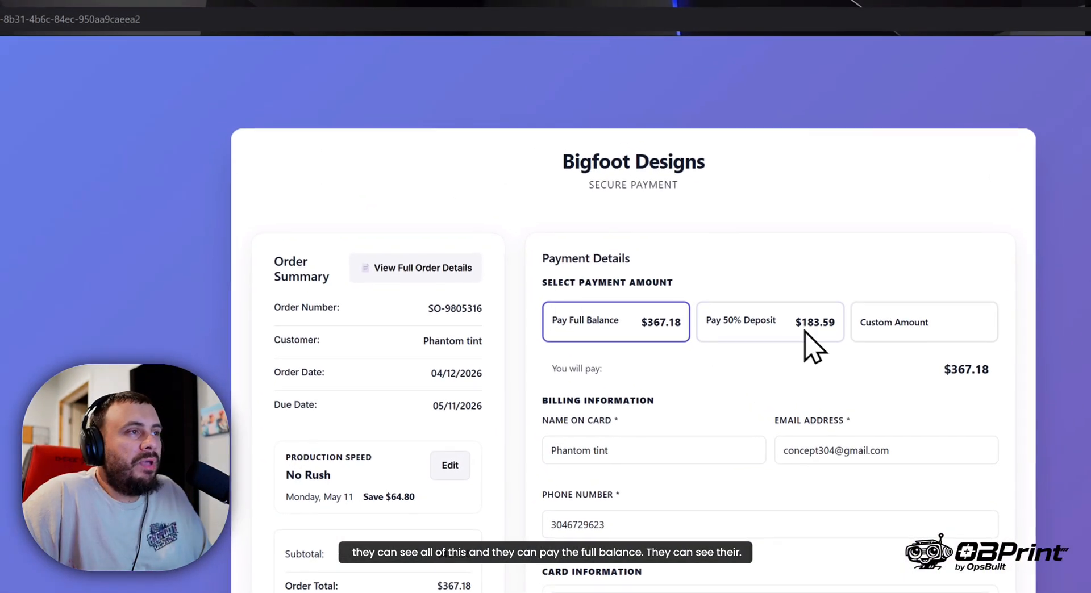
# - Review the full order details PDF on the payment page, close it and go back to the sales order
pyautogui.click(364, 267)
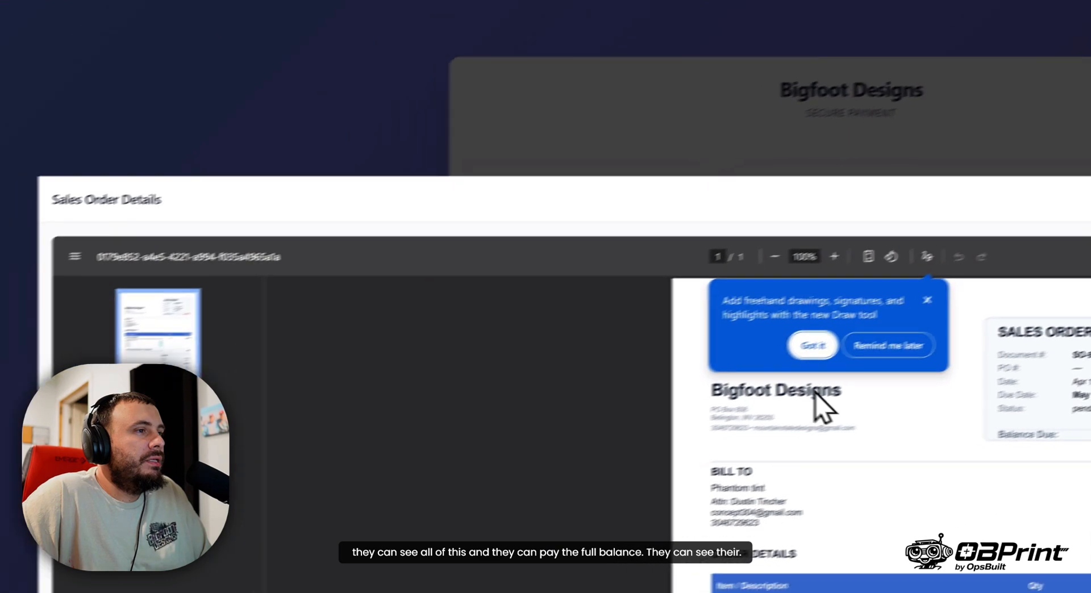
pyautogui.scroll(-3, 625, 301)
pyautogui.scroll(1, 539, 296)
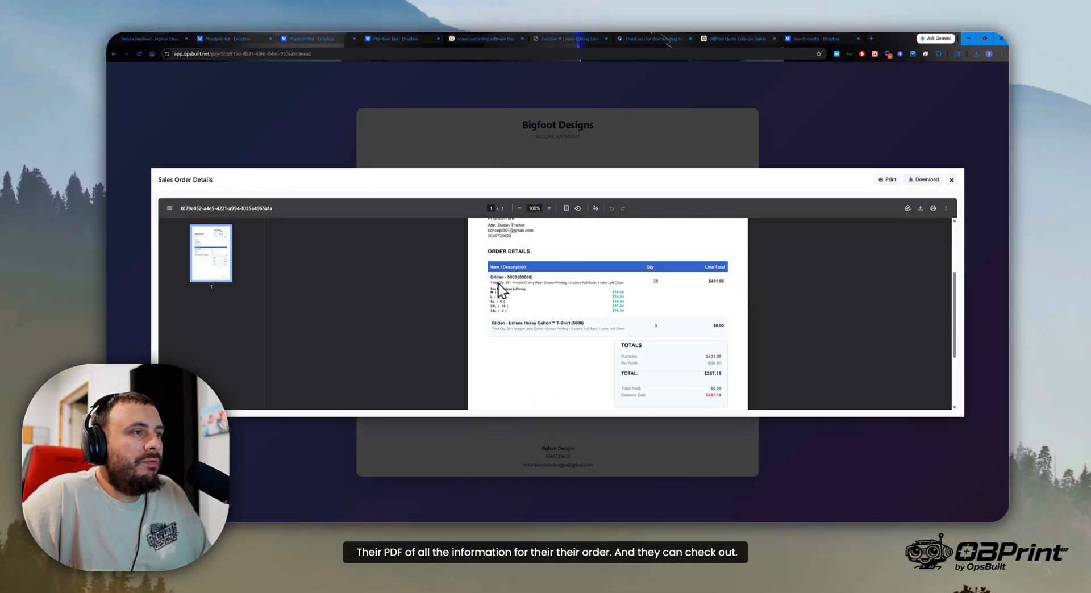
pyautogui.click(951, 180)
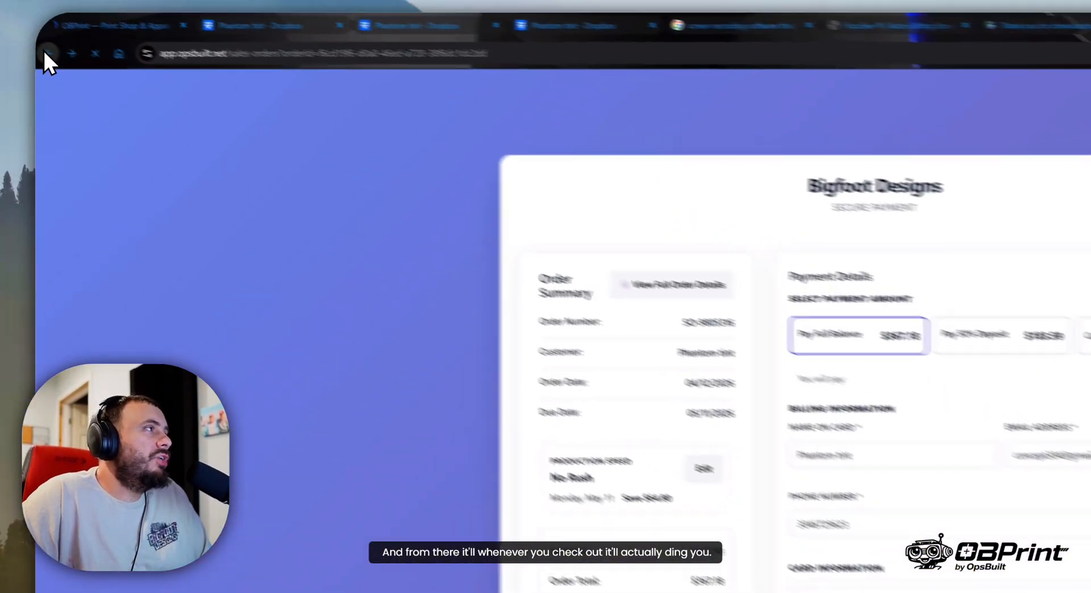
pyautogui.click(113, 54)
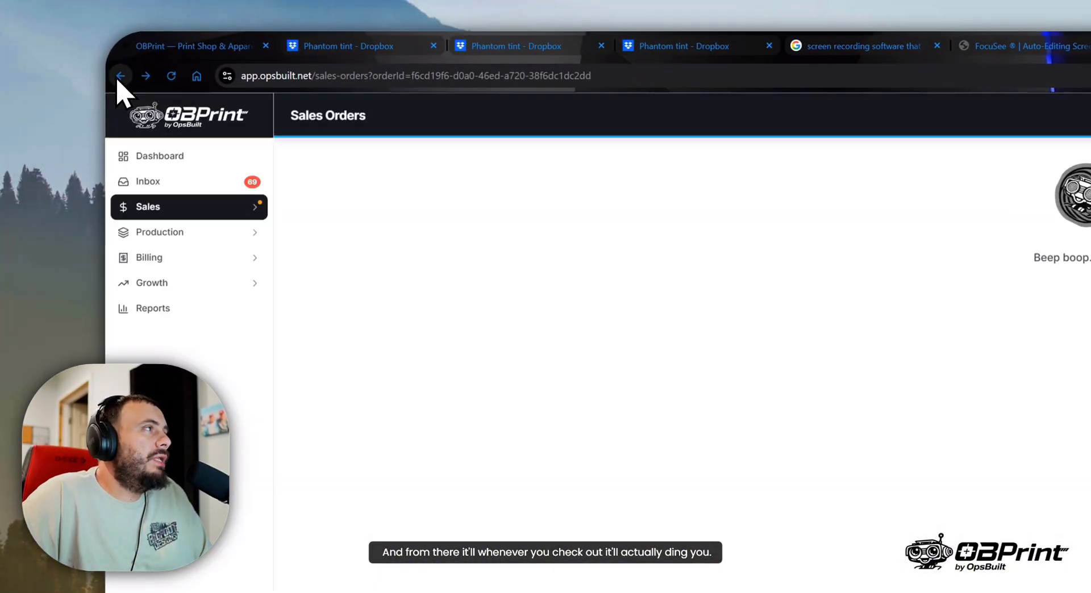
# - Trigger a test Payment notification and mark all notifications as read
pyautogui.click(632, 155)
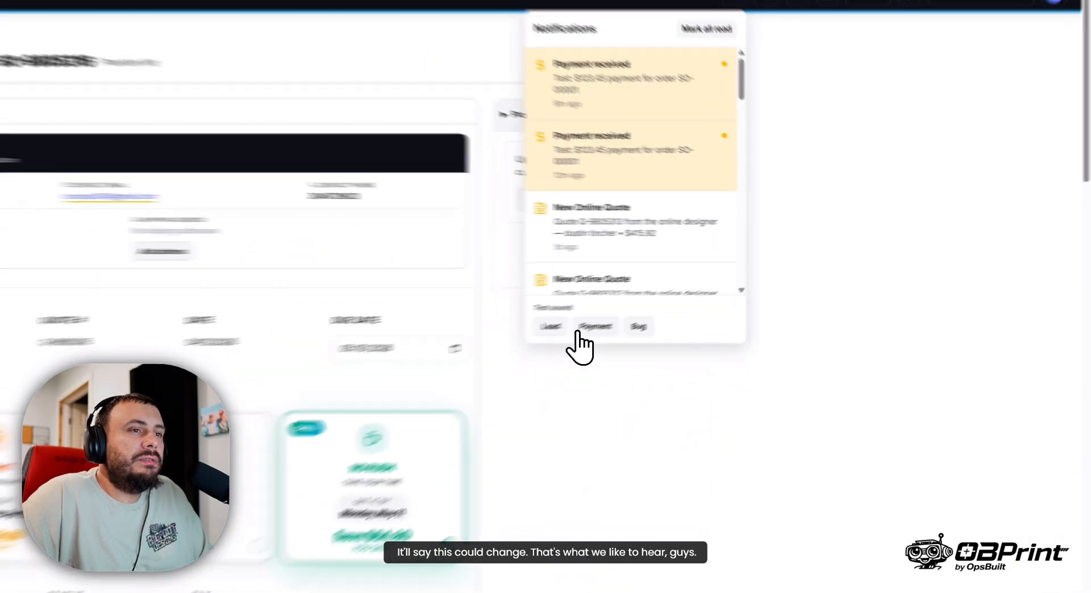
pyautogui.click(578, 333)
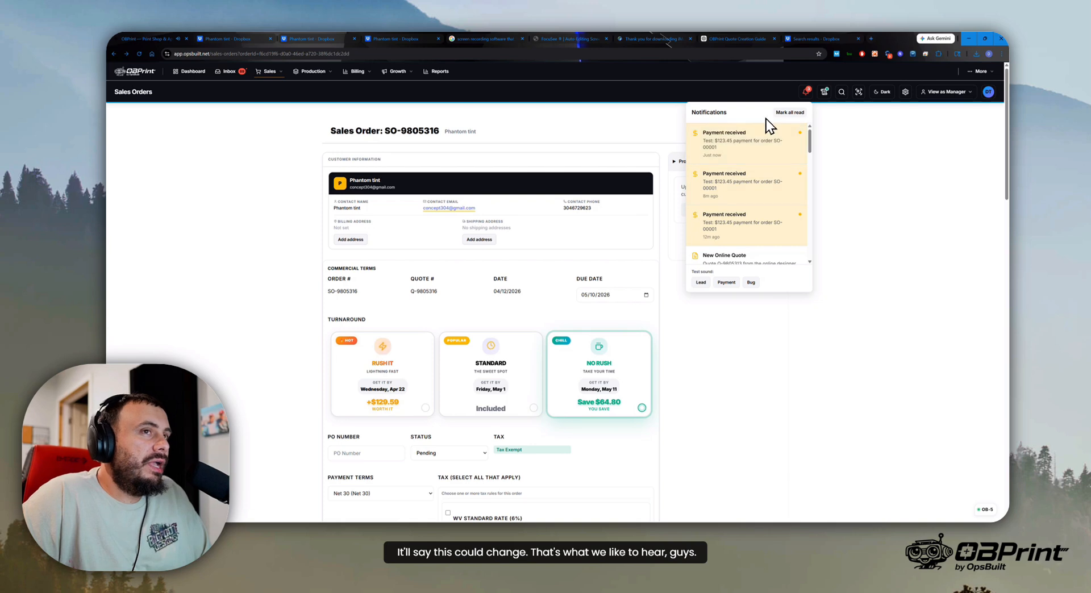
pyautogui.click(790, 113)
pyautogui.click(865, 150)
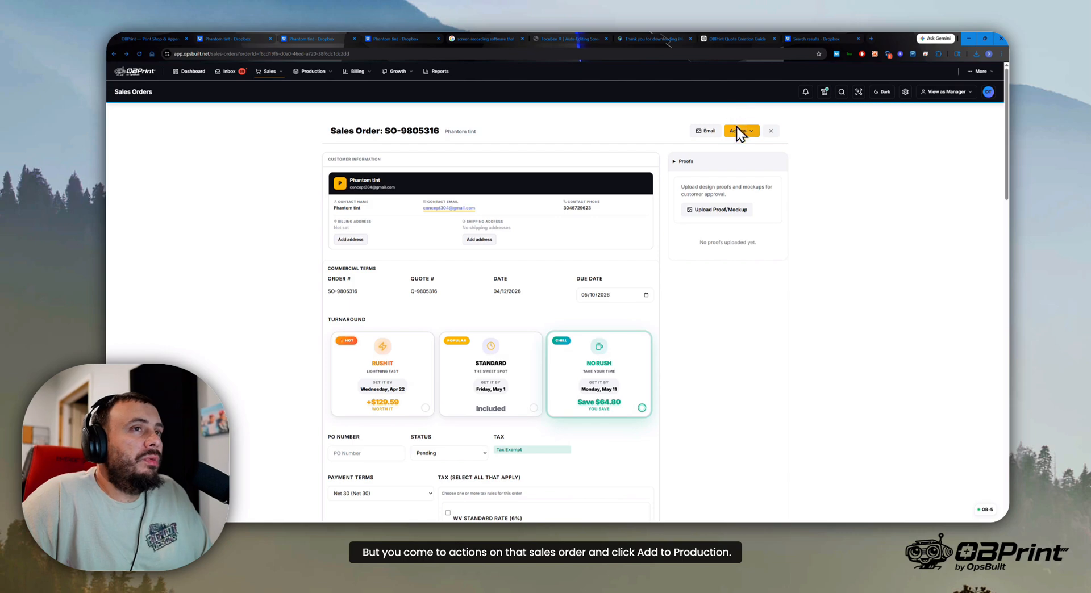
# - Try to send the Phantom tint sales order to production, starting 04/12/2026 and due 05/10/2026
pyautogui.click(737, 131)
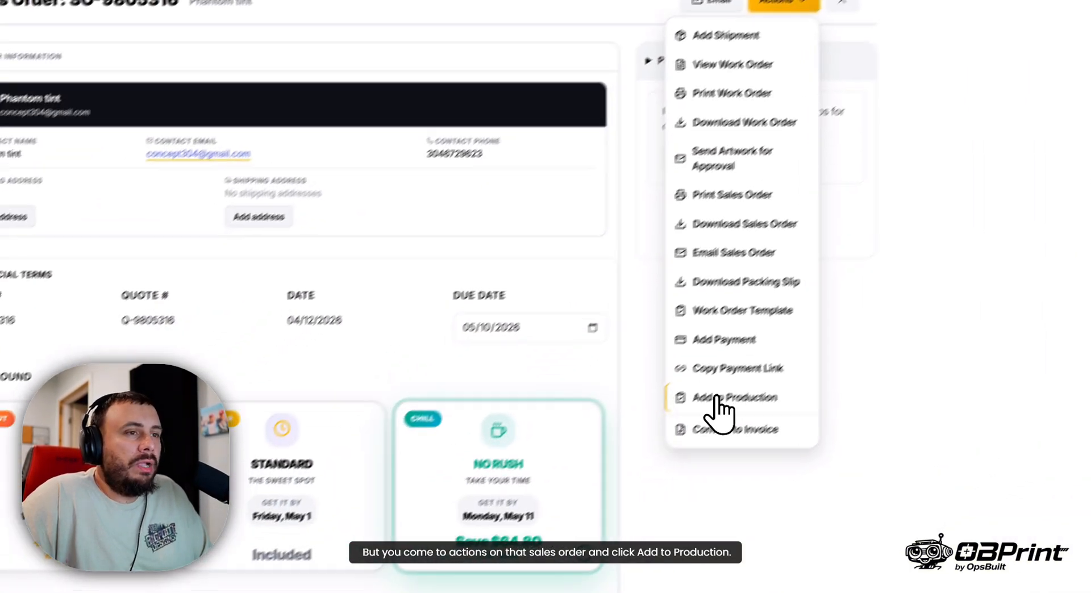
pyautogui.click(546, 526)
pyautogui.click(452, 335)
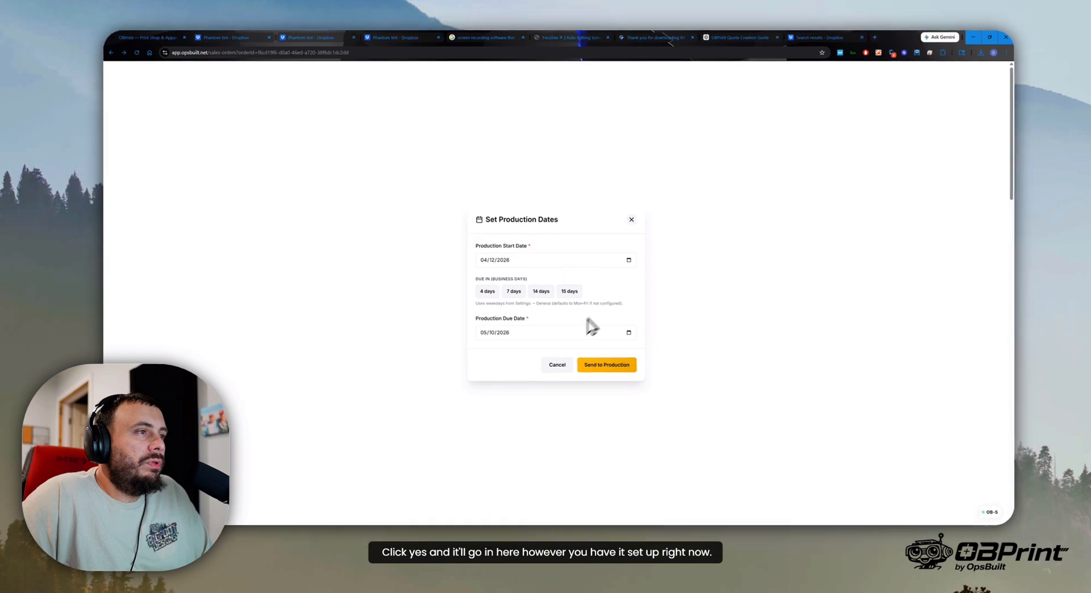
pyautogui.click(619, 367)
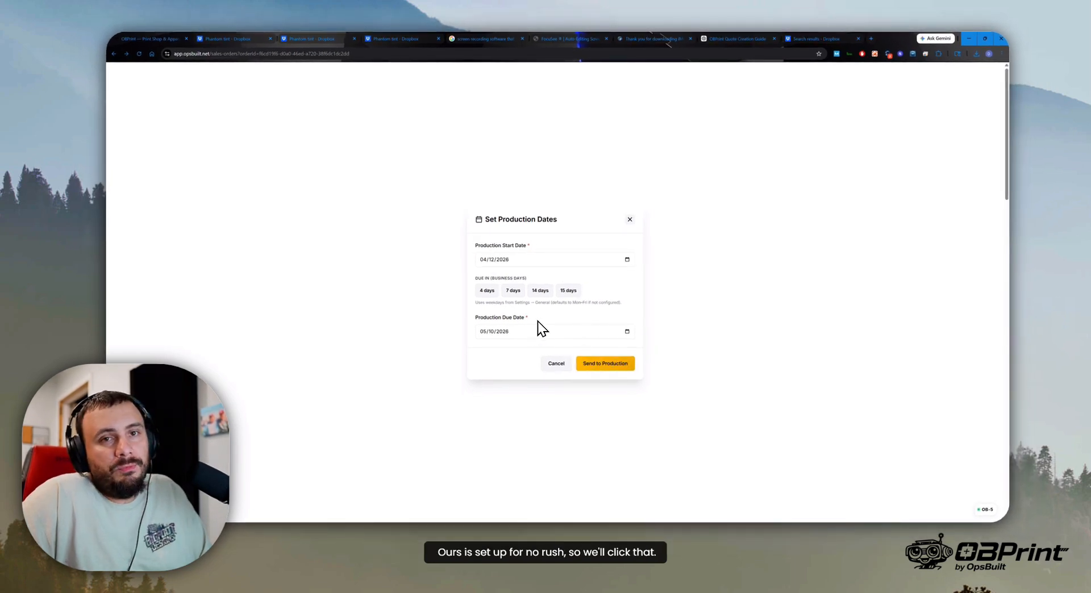
pyautogui.click(590, 368)
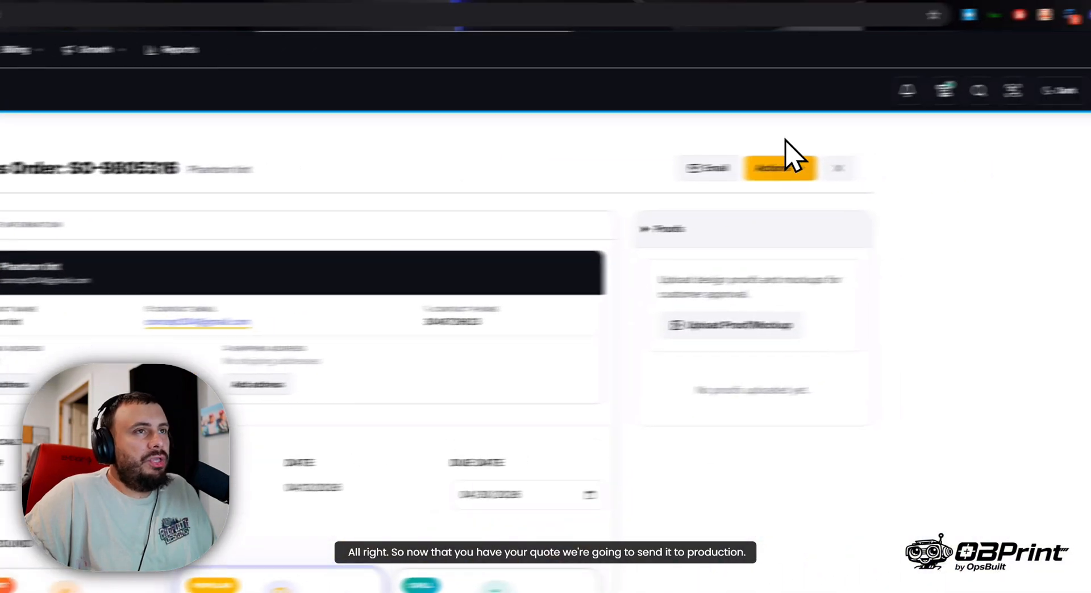
# - Send the Phantom tint sales order to production with start date 04/12/2026 and due date 04/30/2026
pyautogui.click(774, 168)
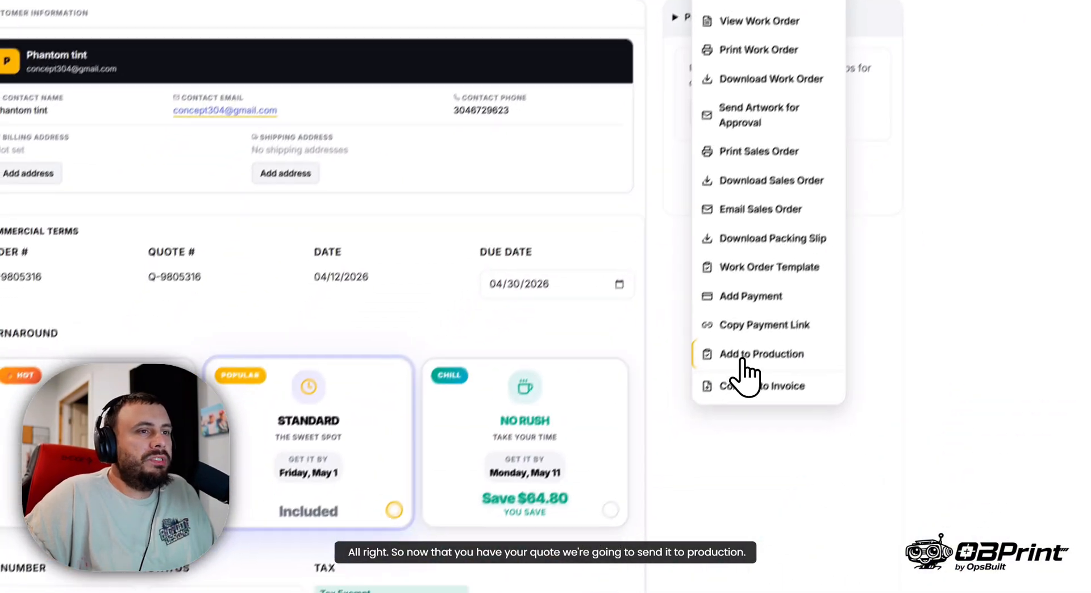
pyautogui.click(743, 357)
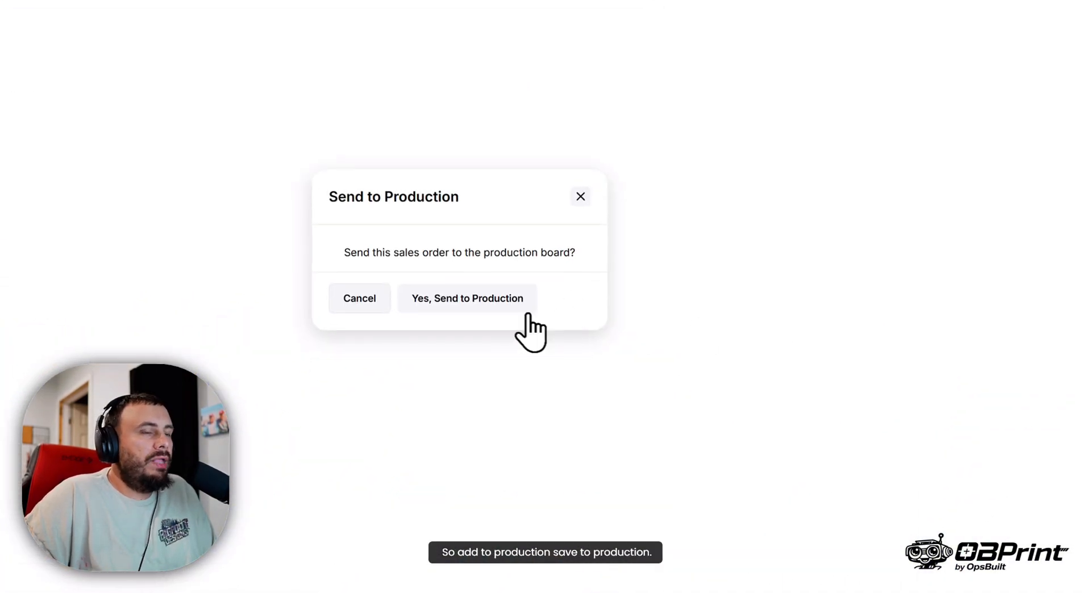
pyautogui.click(525, 309)
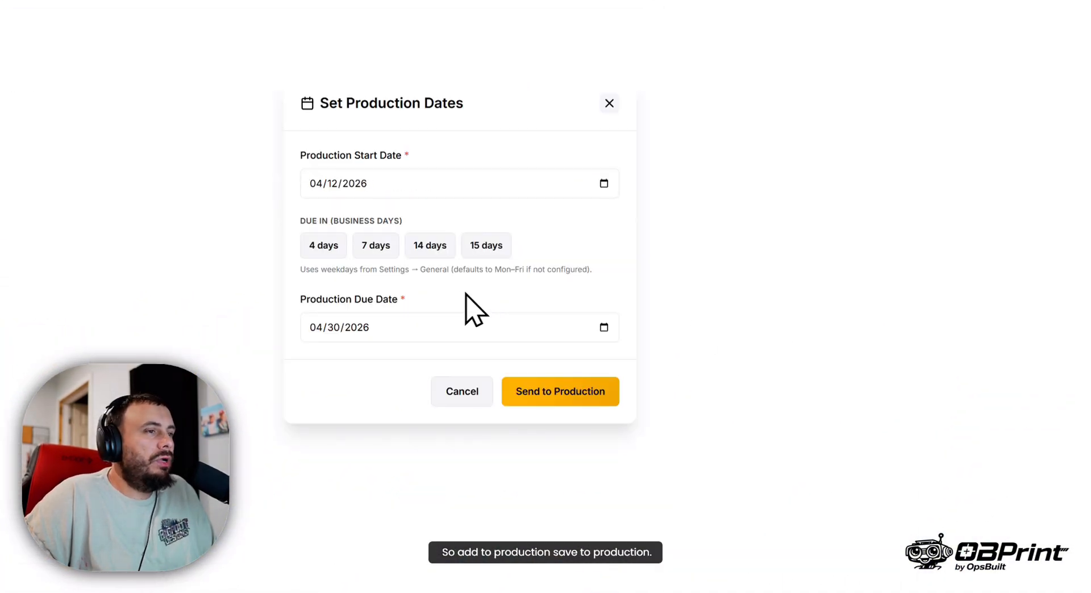
pyautogui.click(602, 398)
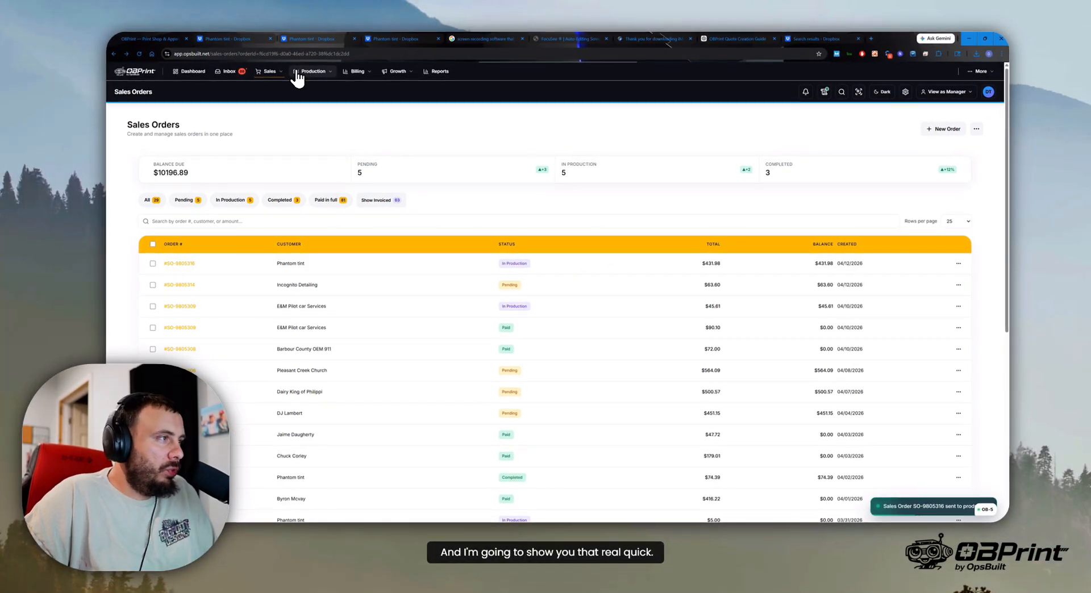
# - Go to the production board and open the accepted 28-piece Phantom tint screen print job
pyautogui.click(296, 74)
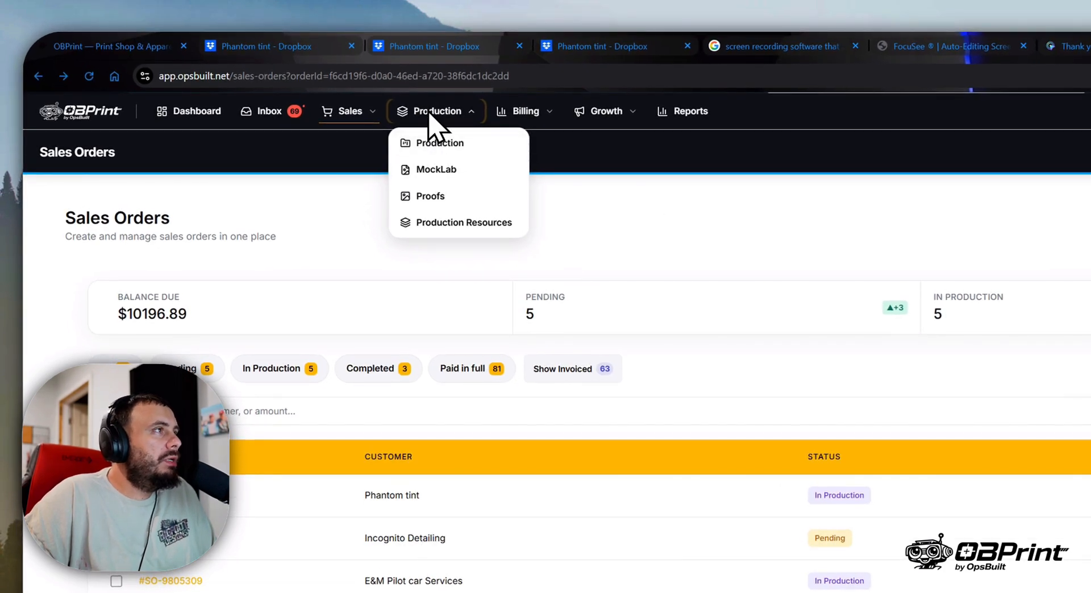
pyautogui.click(409, 118)
pyautogui.click(438, 114)
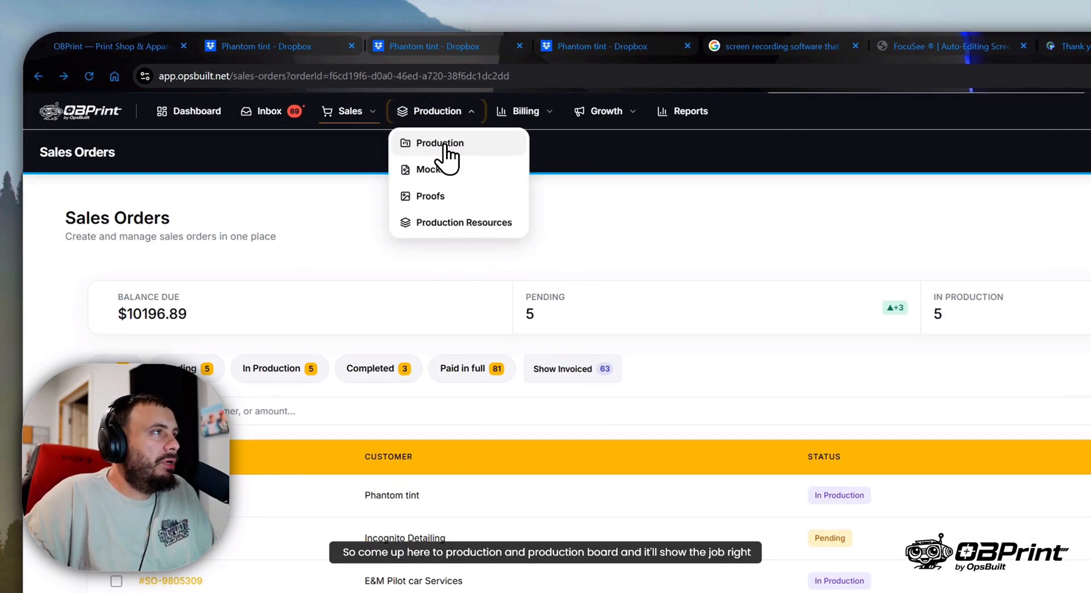
pyautogui.click(443, 147)
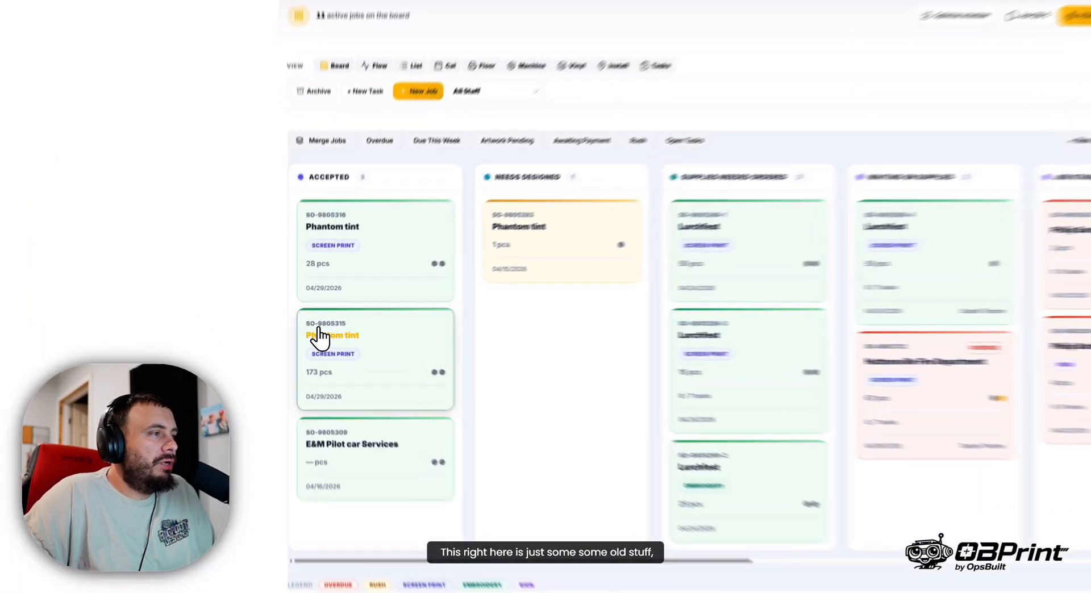
pyautogui.moveTo(311, 332); pyautogui.dragTo(334, 339)
pyautogui.moveTo(351, 203); pyautogui.dragTo(483, 230)
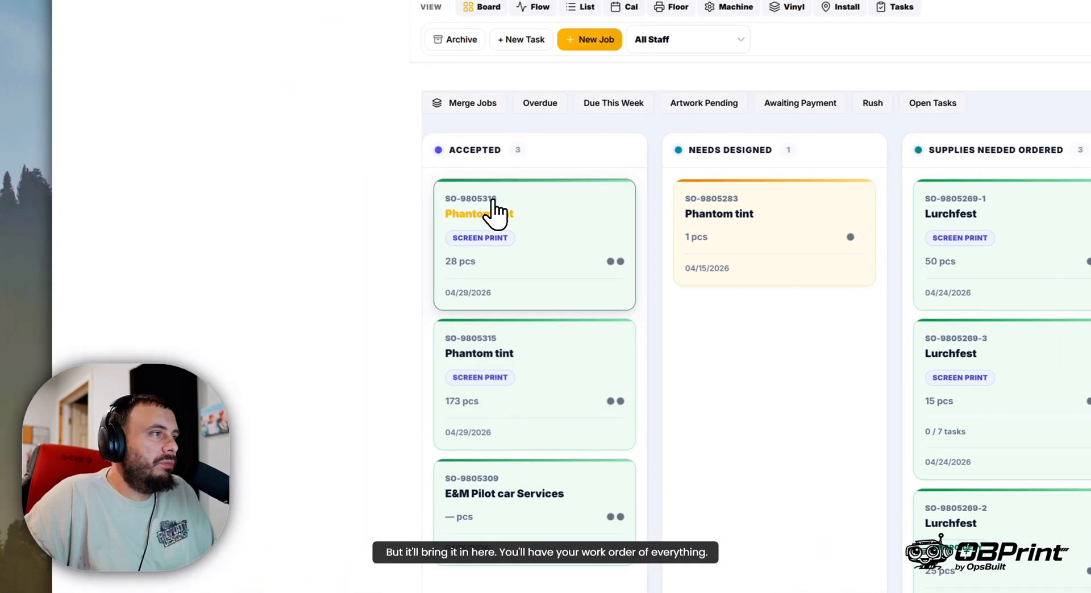
pyautogui.click(492, 213)
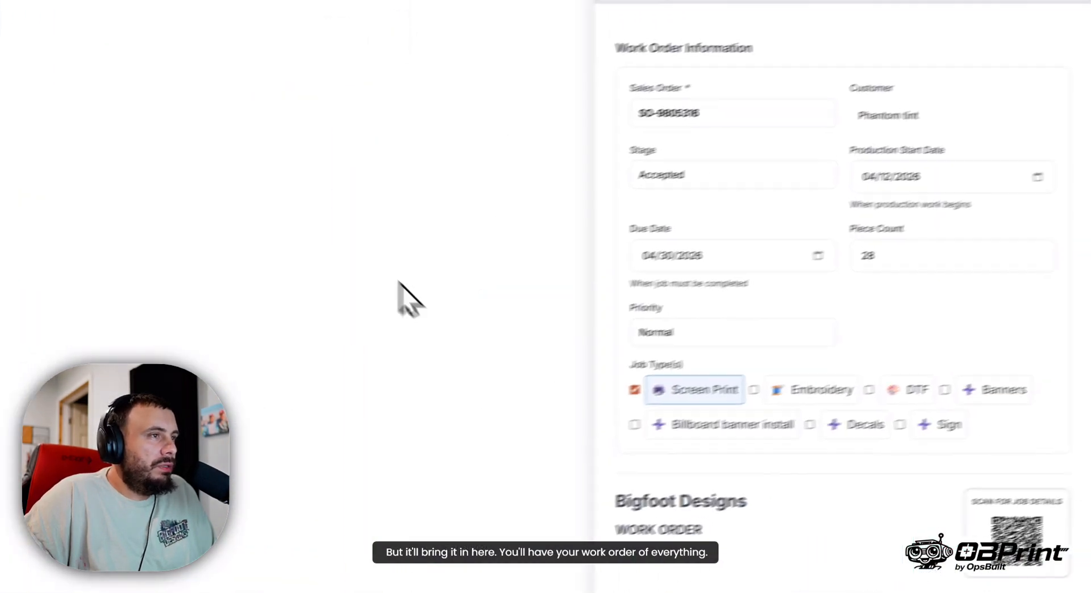
# - Examine the work order's sizes, print locations, ink colors, notes and garment receiving check-in, and close it
pyautogui.scroll(-3, 568, 336)
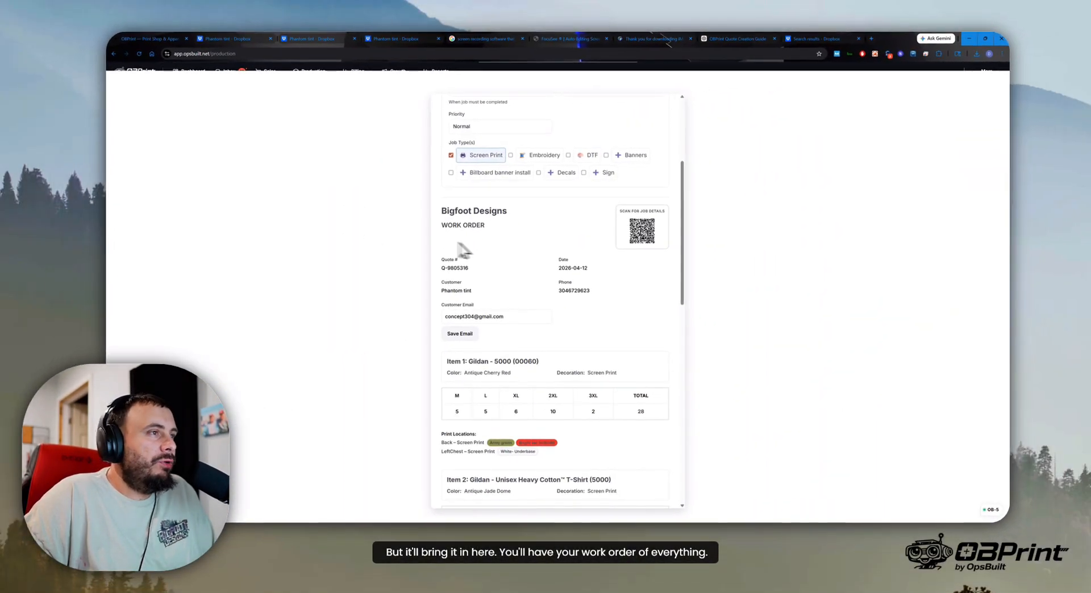
pyautogui.scroll(-3, 506, 268)
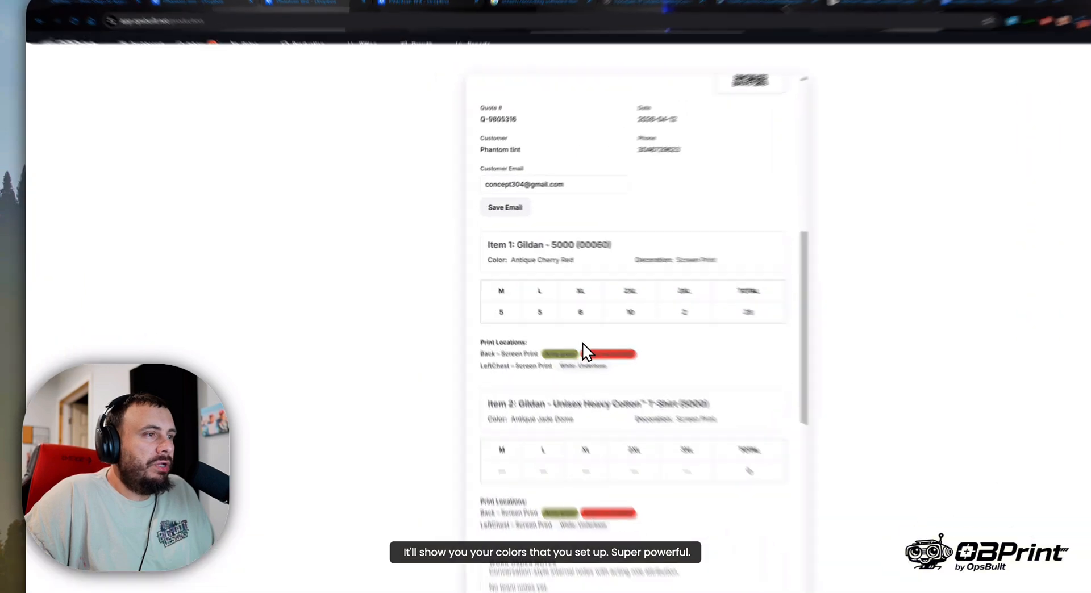
pyautogui.moveTo(521, 294); pyautogui.dragTo(544, 302)
pyautogui.click(582, 311)
pyautogui.scroll(-3, 545, 313)
pyautogui.scroll(-7, 512, 375)
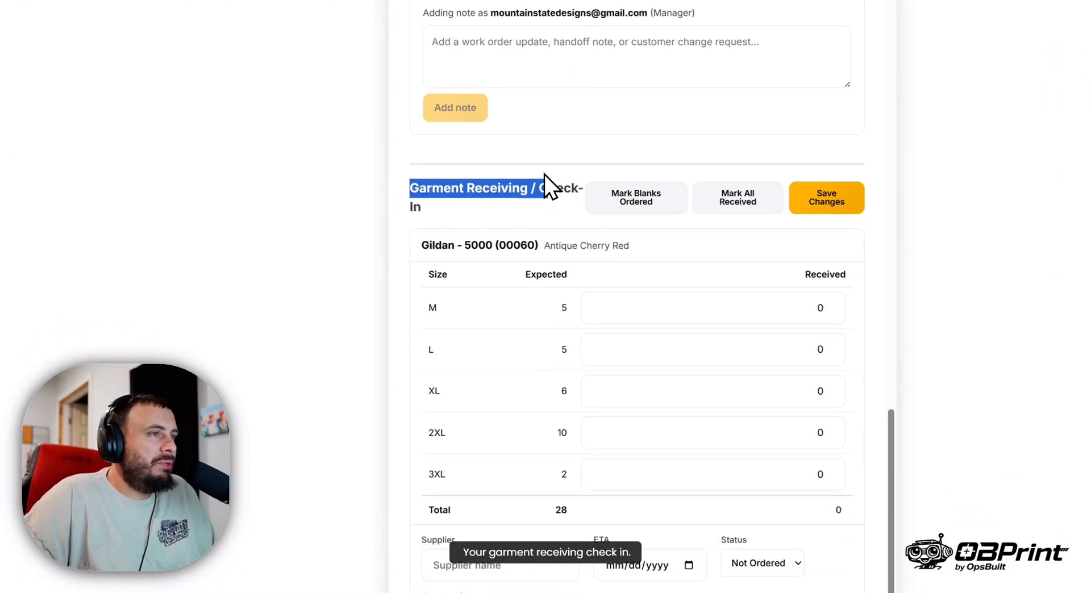
pyautogui.scroll(-3, 575, 308)
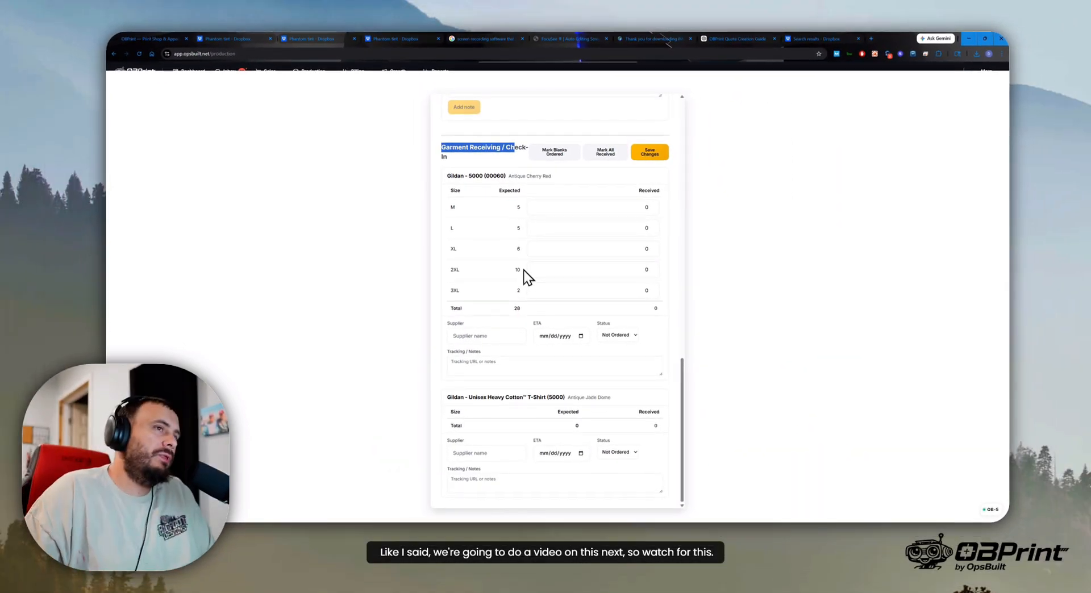
pyautogui.scroll(15, 625, 346)
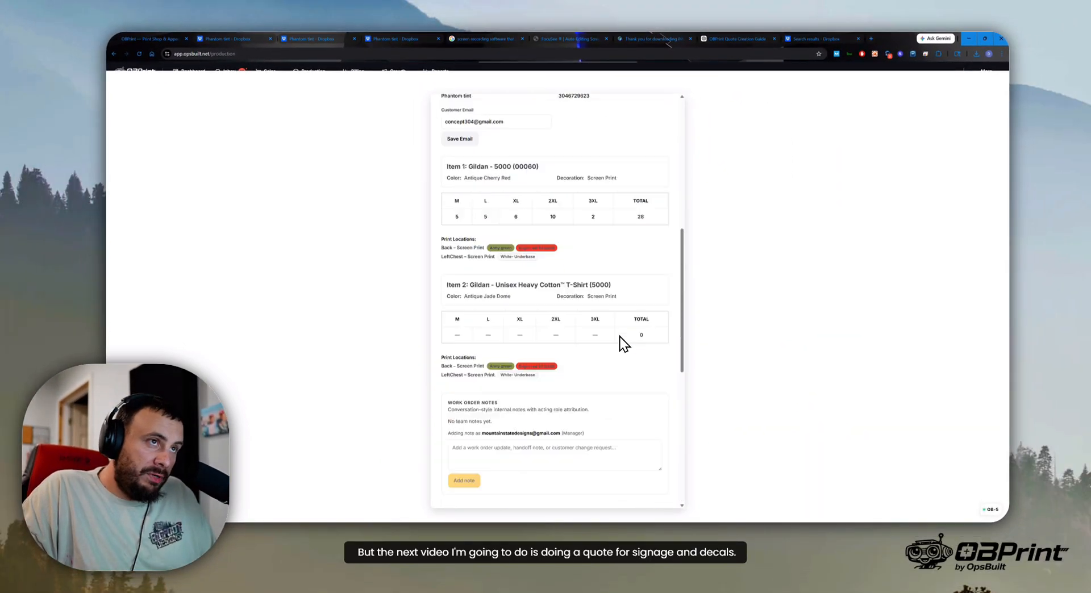
pyautogui.click(665, 107)
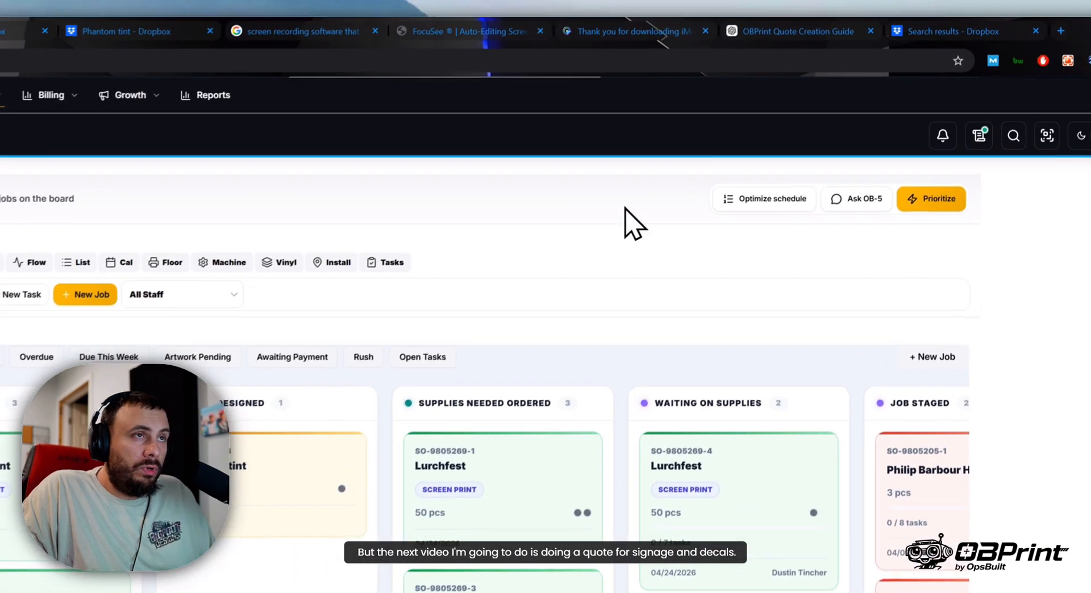